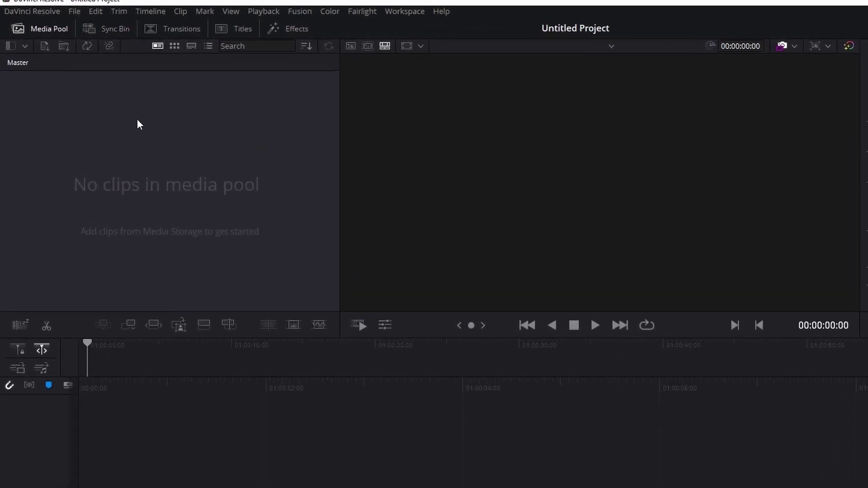
Step: Create a new bin named Charts in the media pool's Master bin
right_click(155, 132)
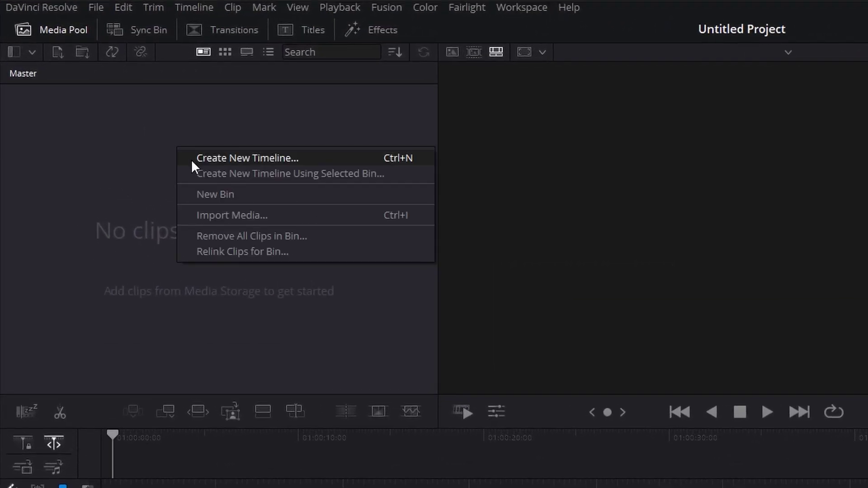
left_click(217, 194)
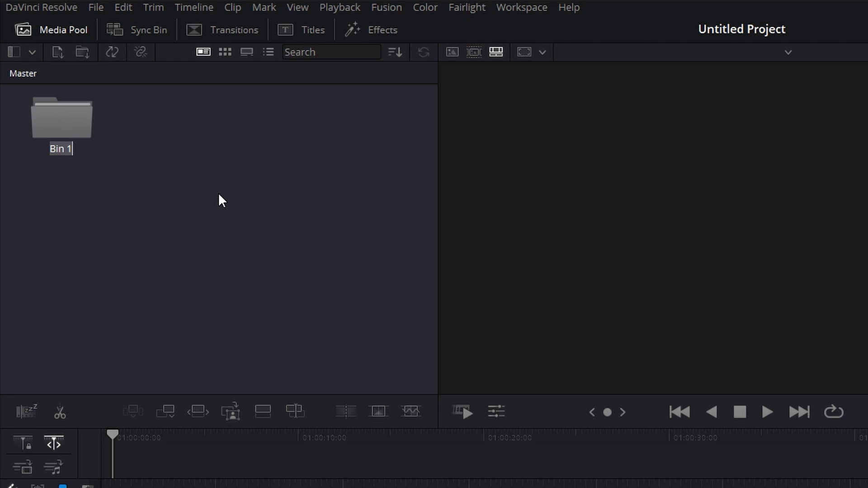
type("Charts")
key("Return")
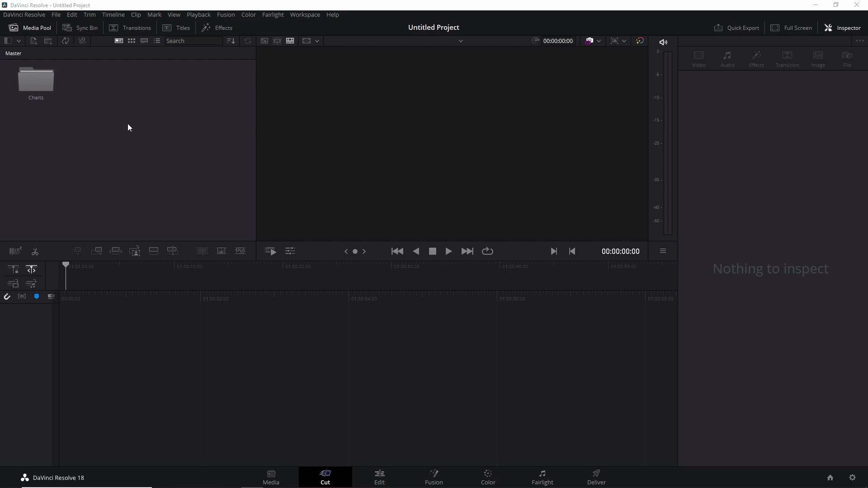
Step: Switch to File Explorer and bring LFPL_Ground.jpg from its Charts folder into the project's Charts bin
key("alt+Tab")
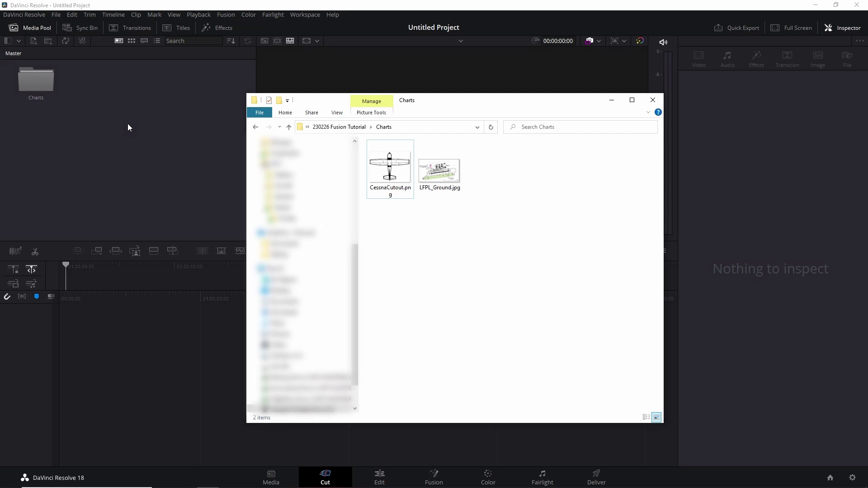
left_click_drag(434, 175, 34, 85)
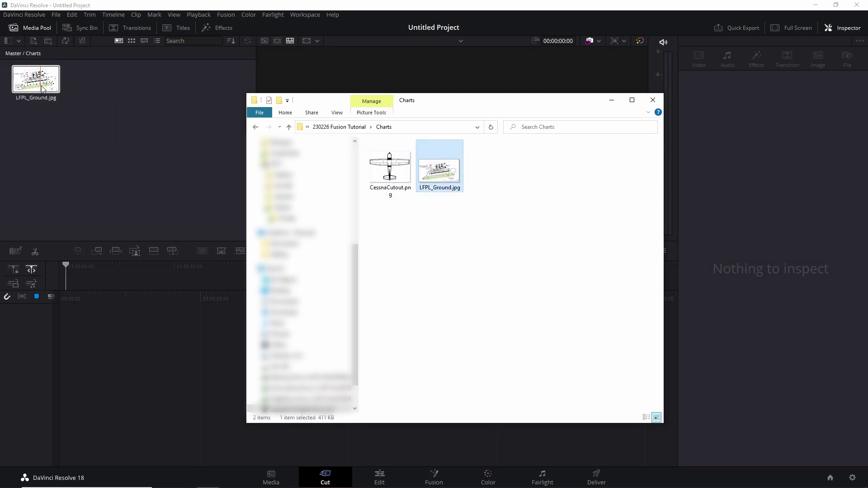
left_click(114, 121)
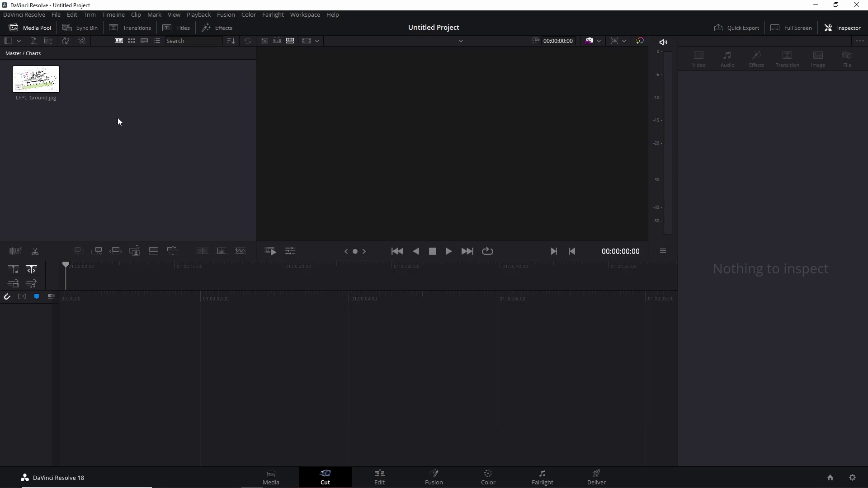
Step: Return to the Master bin and create an empty timeline named Timeline 1 with the default project settings
left_click(13, 54)
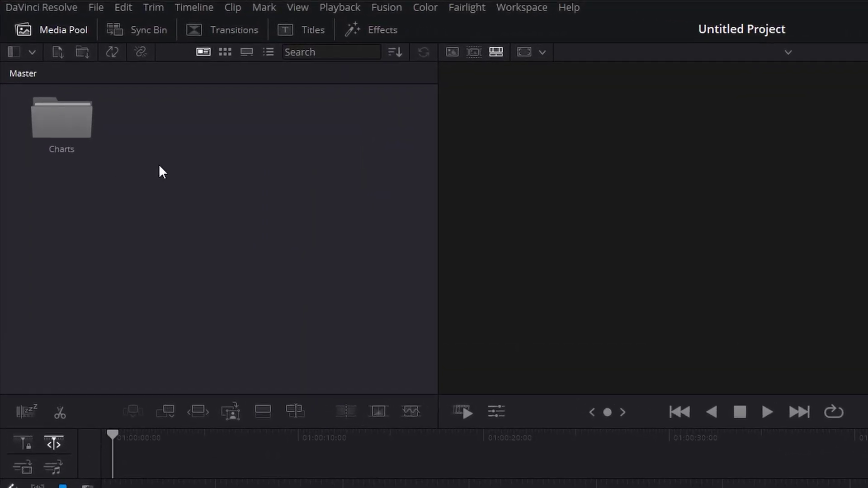
right_click(189, 167)
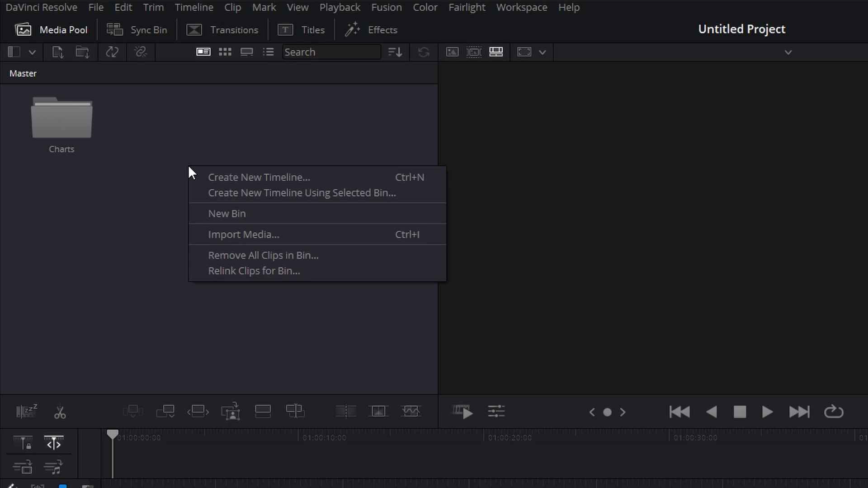
left_click(220, 177)
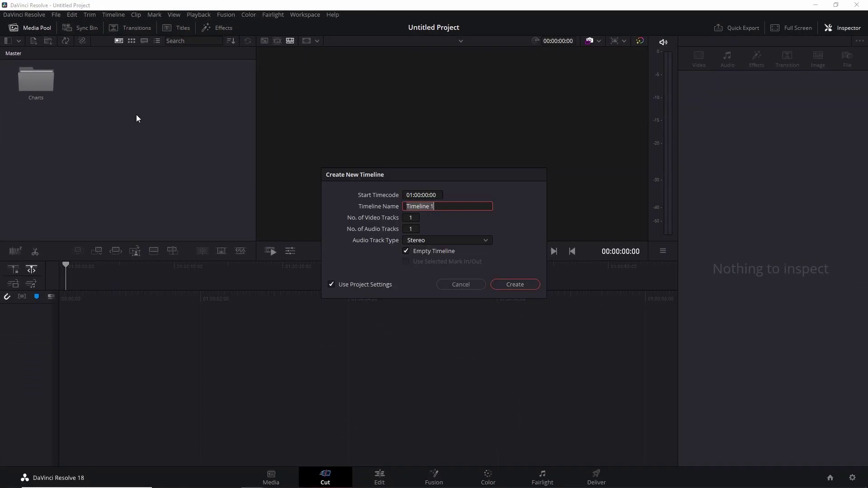
left_click(512, 284)
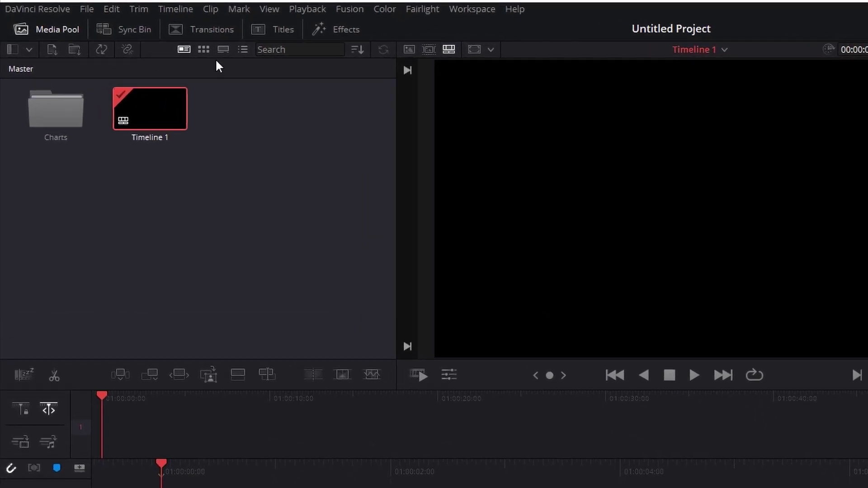
Step: Find the Fusion Composition effect by searching for fusion and place it at the start of the timeline
left_click(337, 30)
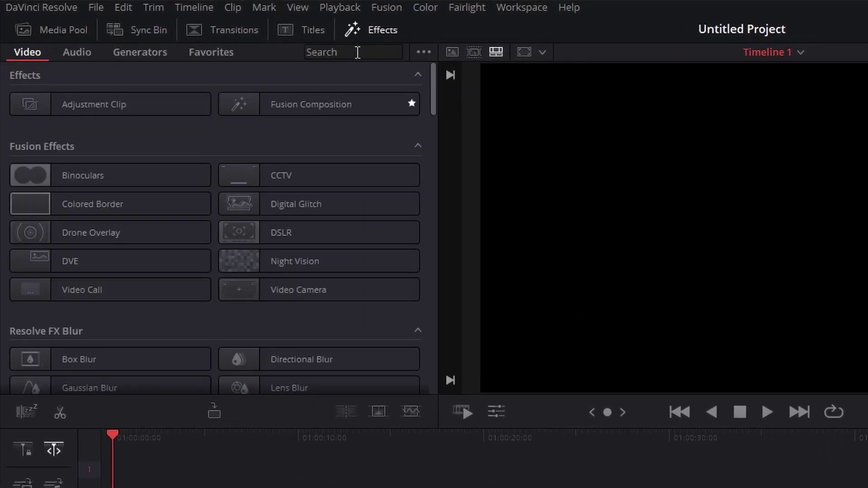
left_click(360, 51)
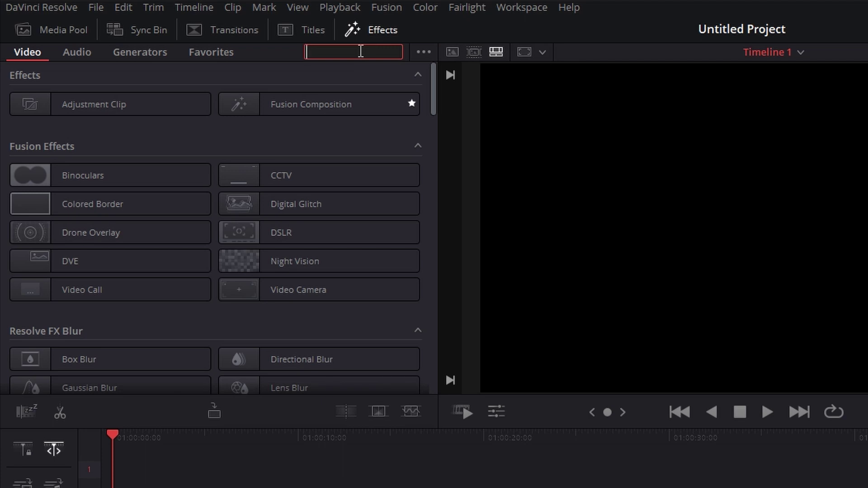
type("f")
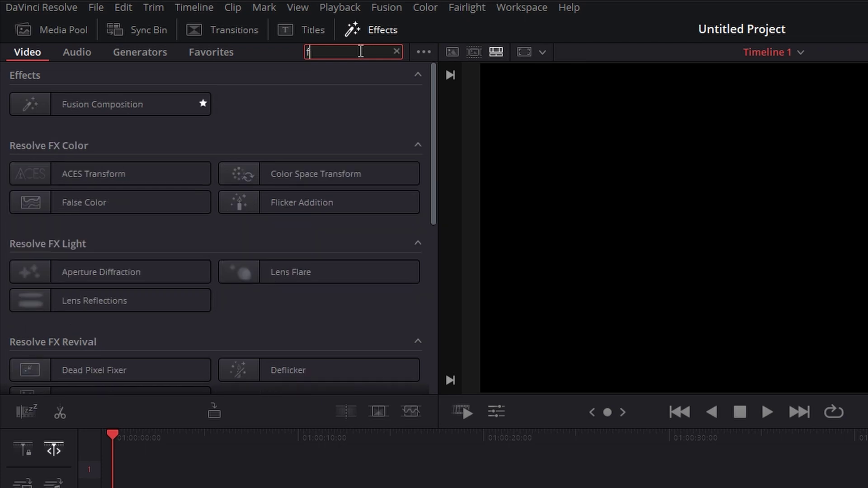
type("usion")
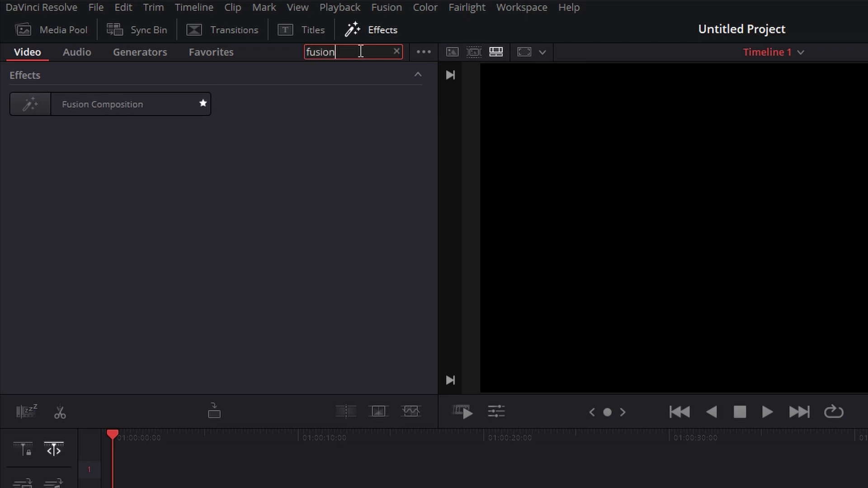
left_click_drag(90, 97, 135, 398)
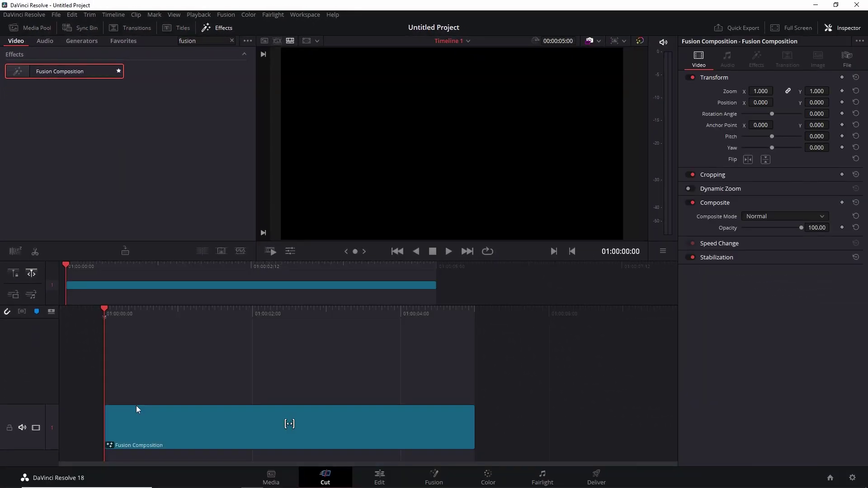
Step: Change the Fusion Composition clip's duration to 30 seconds
right_click(181, 427)
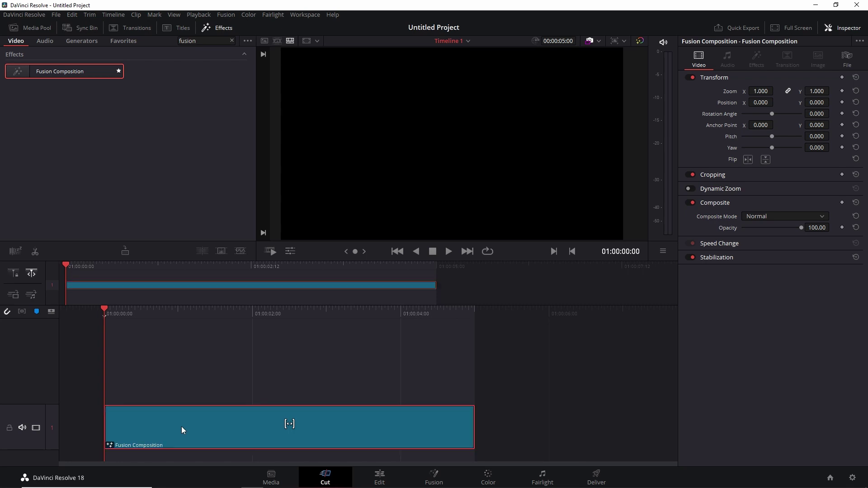
left_click(199, 407)
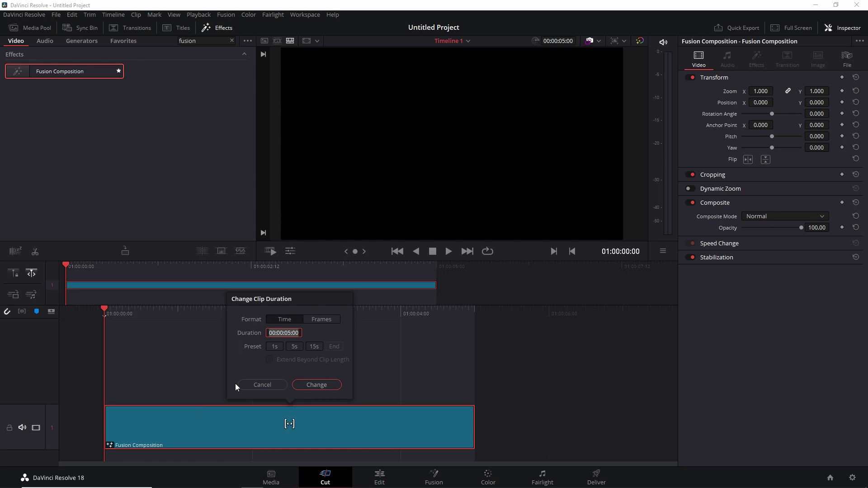
left_click(291, 332)
key("BackSpace")
key("BackSpace")
type("30")
left_click(315, 385)
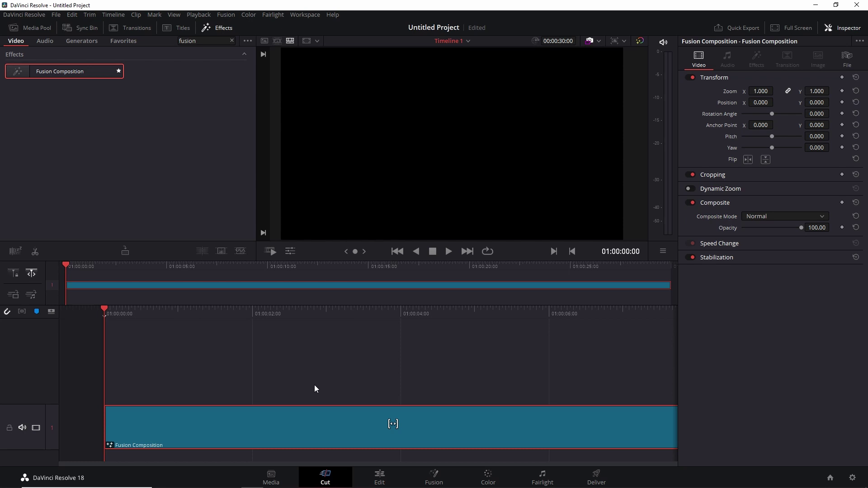
Step: On the Fusion page, move MediaOut1 farther along the node graph and add a Background node connected to its input
left_click(434, 476)
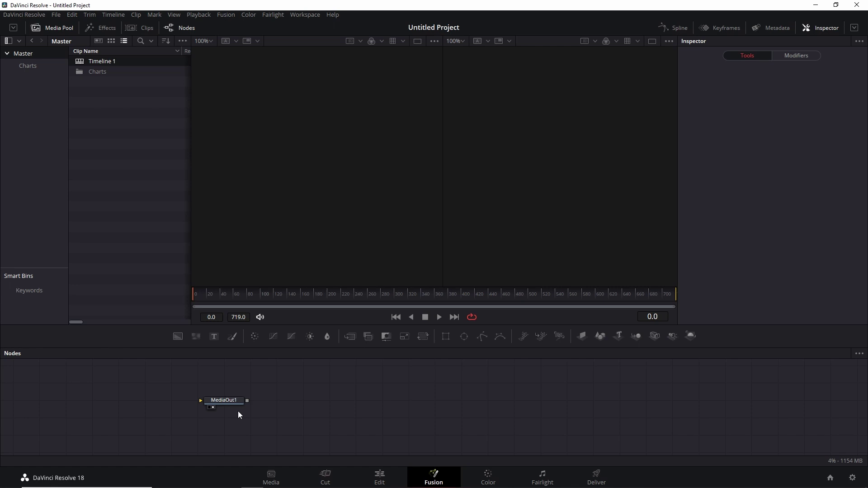
left_click_drag(231, 402, 643, 415)
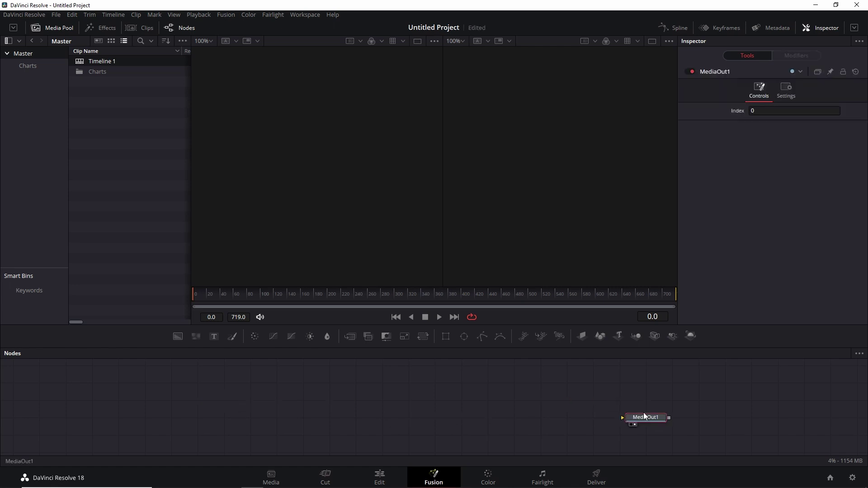
left_click(283, 394)
key("shift+space")
type("back")
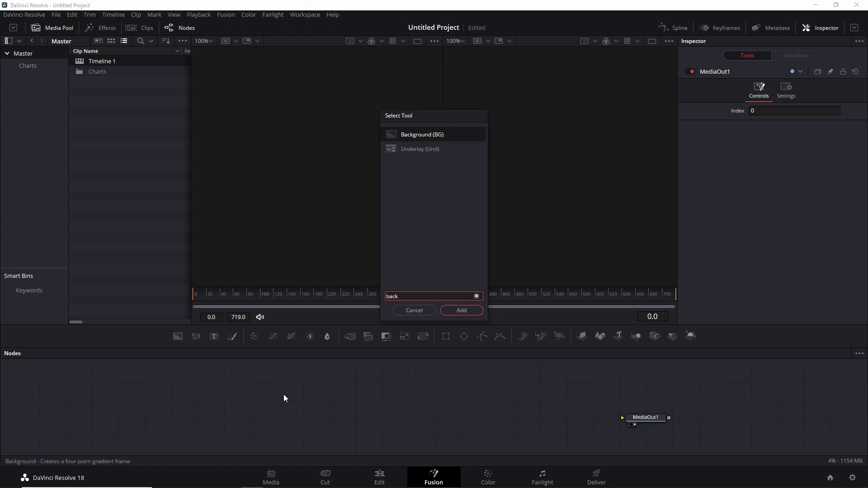
left_click(460, 310)
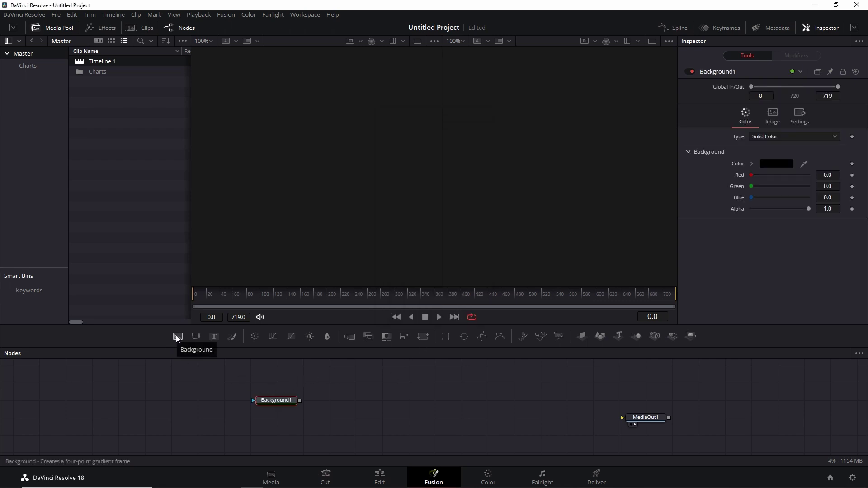
left_click_drag(260, 401, 623, 418)
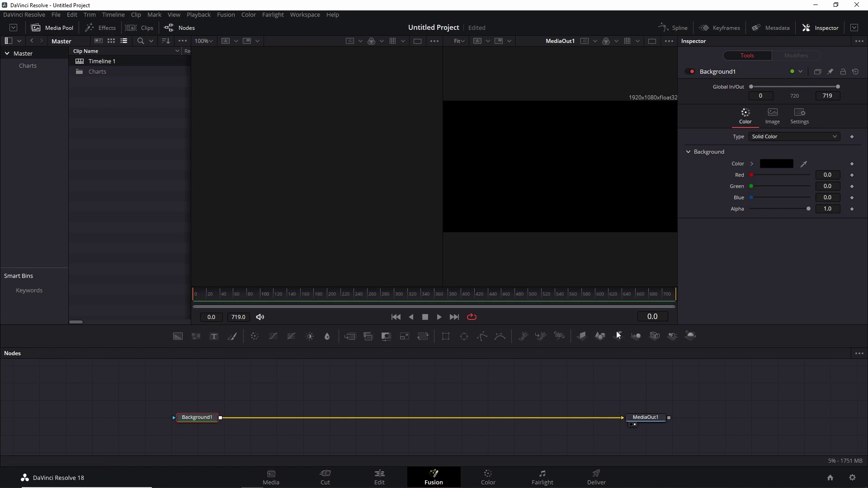
Step: Switch to a single viewer showing MediaOut1 and set the Background node's colour to white (#ffffff)
left_click(652, 41)
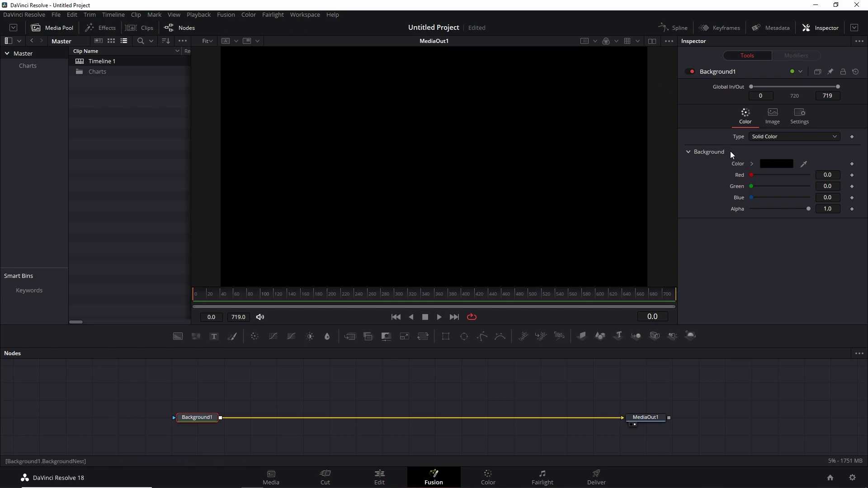
left_click(774, 165)
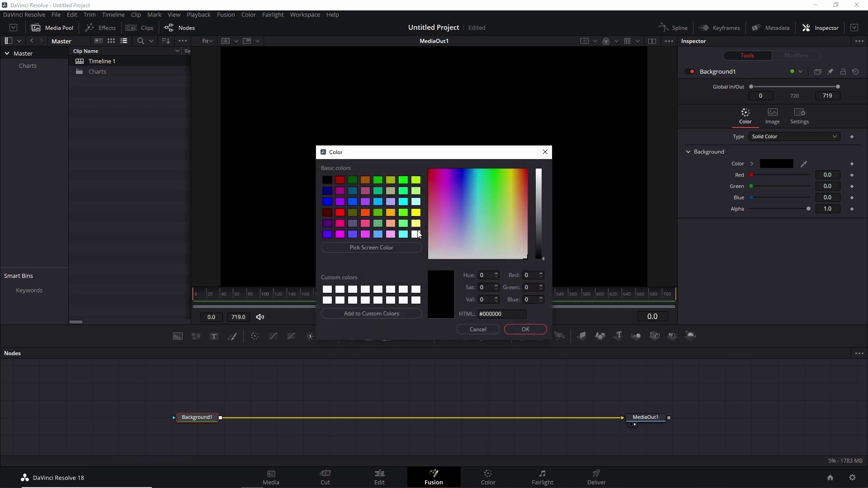
left_click(415, 234)
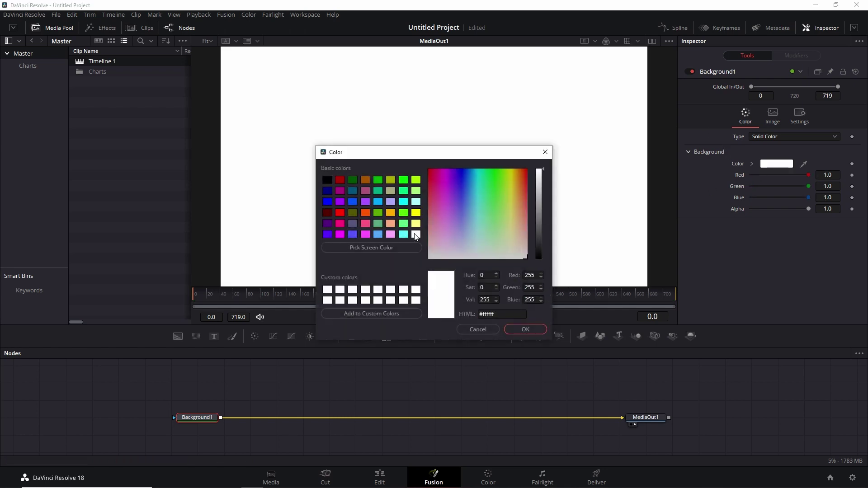
left_click(517, 331)
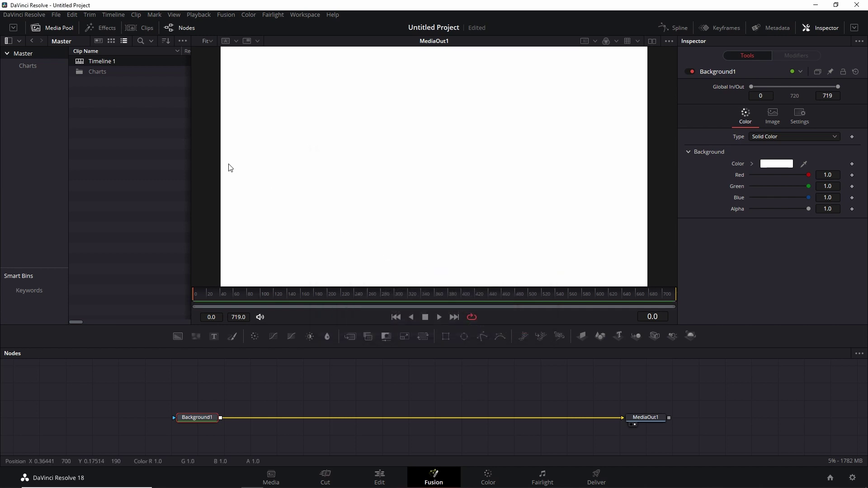
Step: Add LFPL_Ground.jpg from the Charts bin to the node graph and merge it over the Background1 node
left_click(105, 71)
double_click(106, 71)
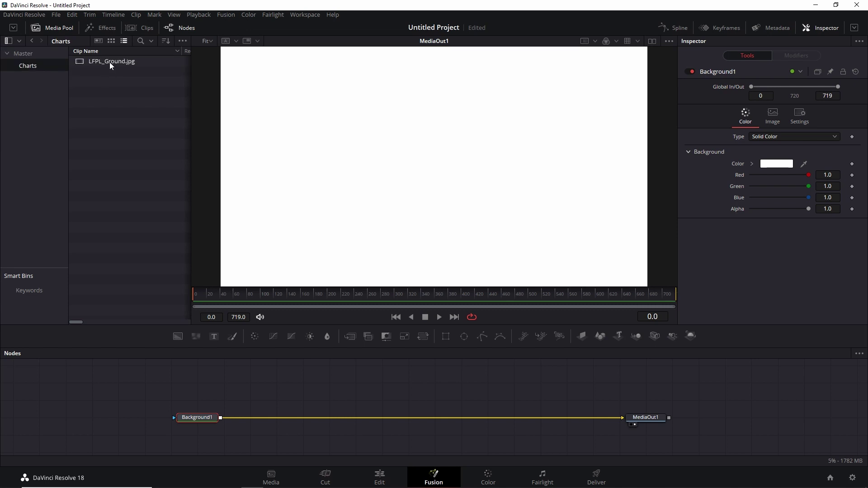
left_click_drag(110, 61, 261, 396)
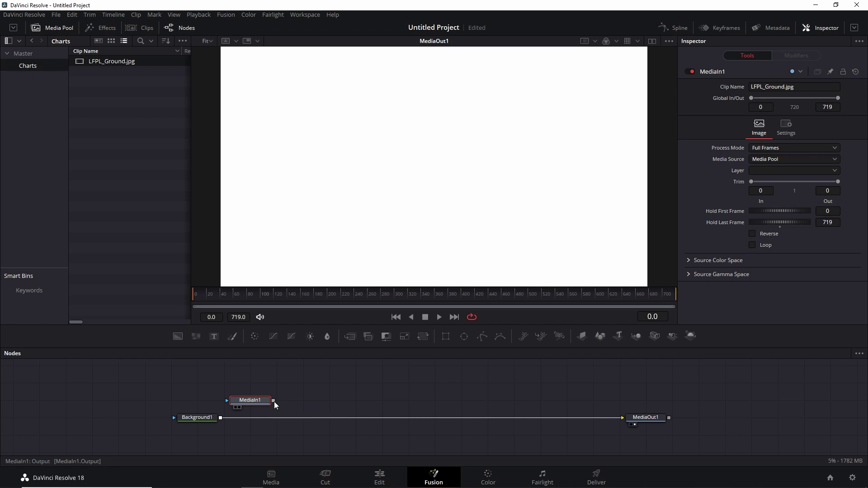
left_click_drag(274, 401, 221, 419)
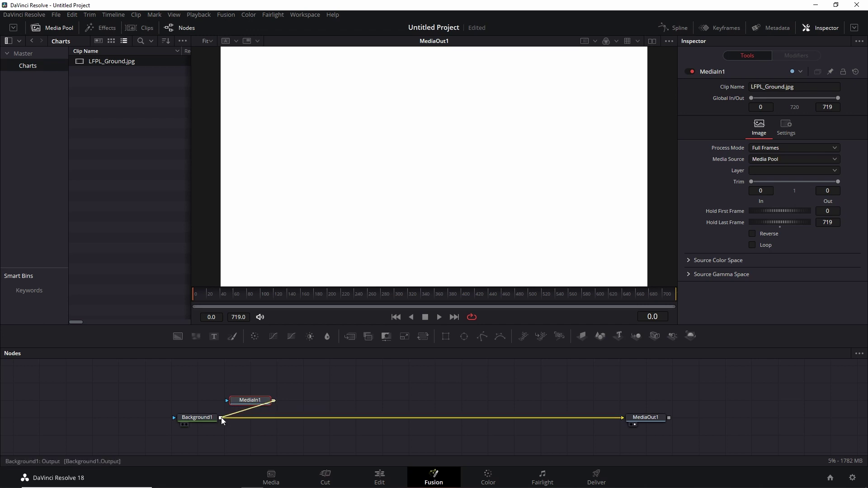
left_click_drag(221, 417, 221, 416)
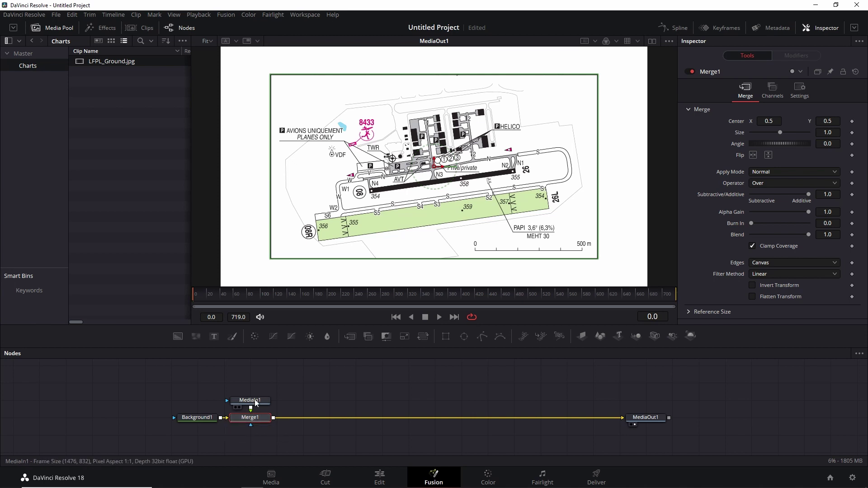
Step: Rename the chart image's MediaIn1 node as LFPL_Ground
mouse_move(255, 402)
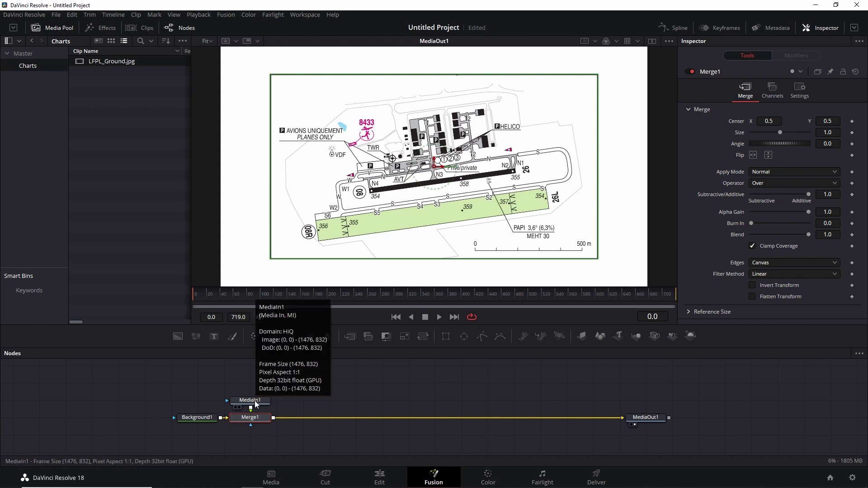
left_click(257, 402)
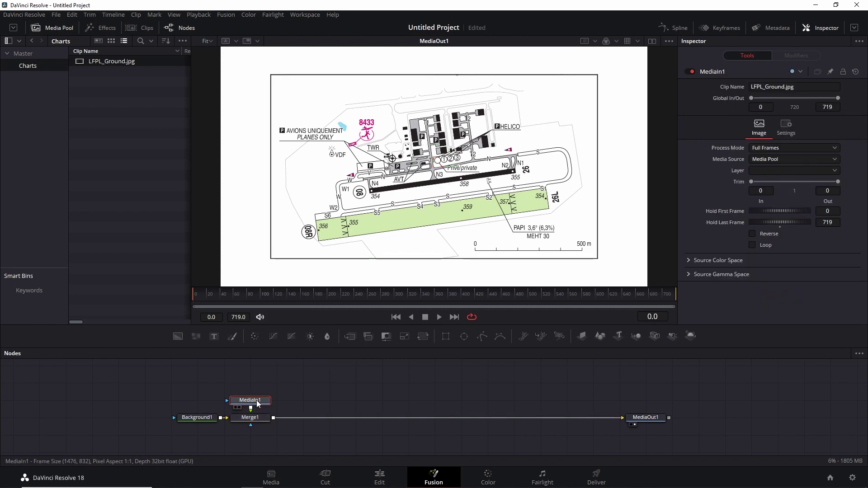
key("F2")
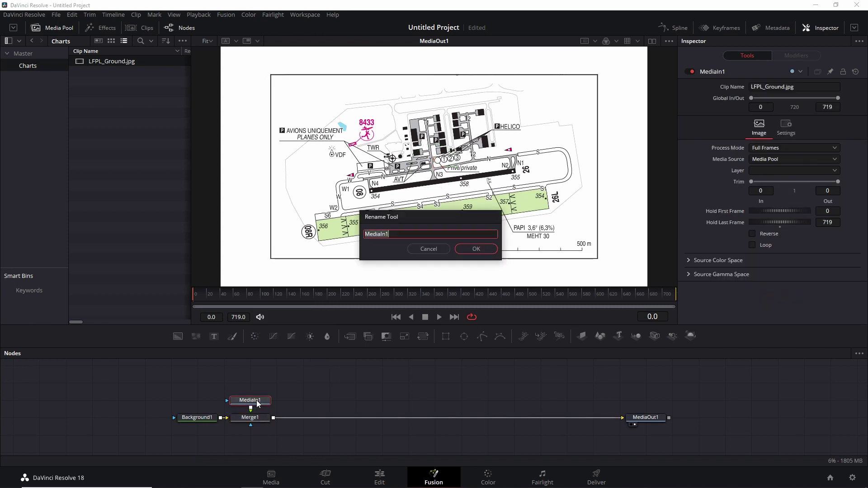
type("LFPL_Ground")
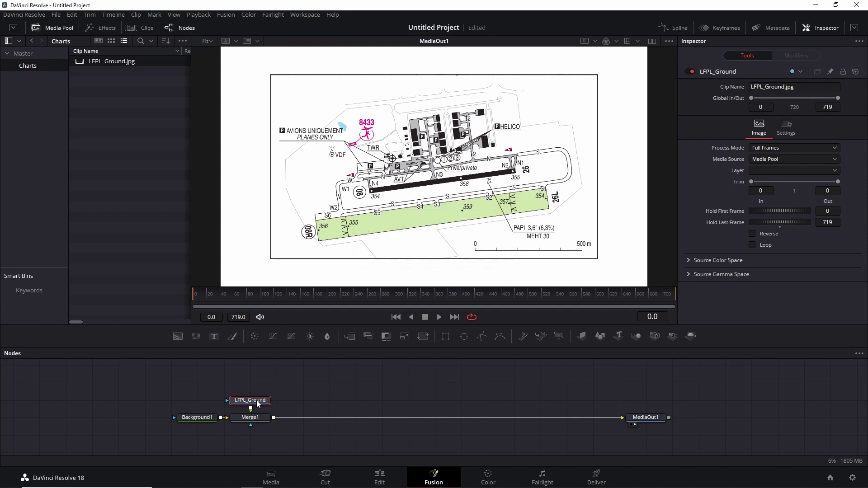
Step: Rename the Merge1 node as LFPL_Map
key("Return")
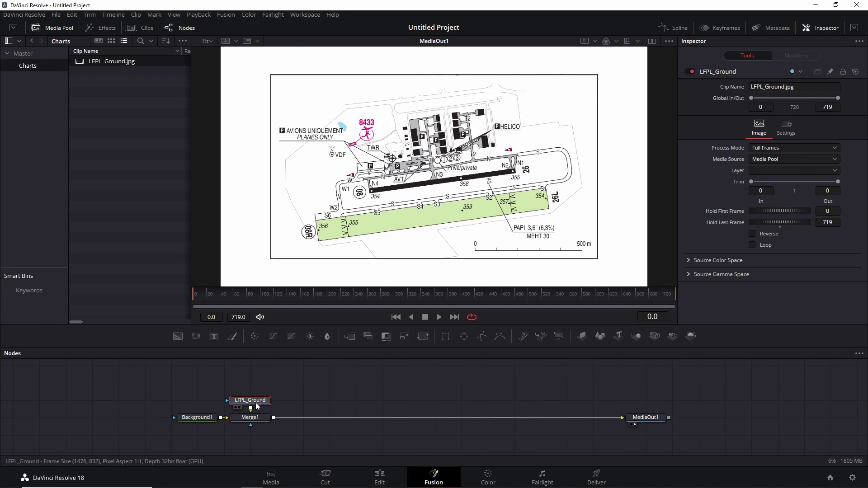
left_click(256, 419)
key("F2")
type("LF")
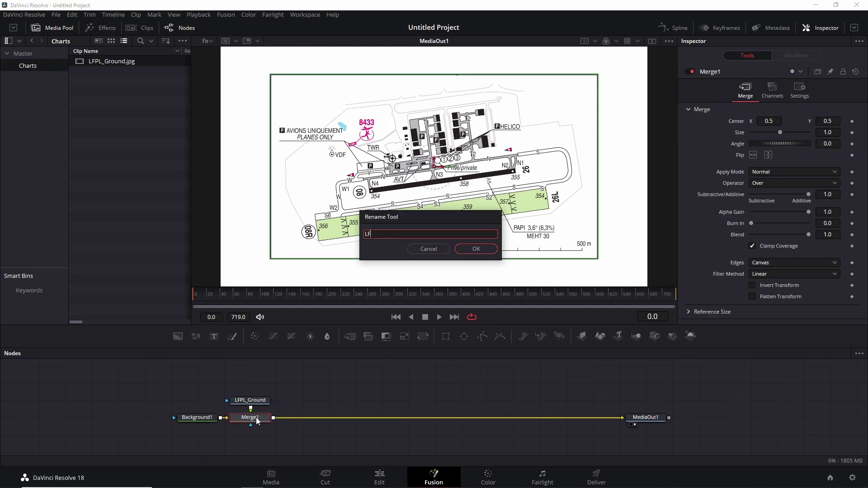
type("PL_Map")
key("Return")
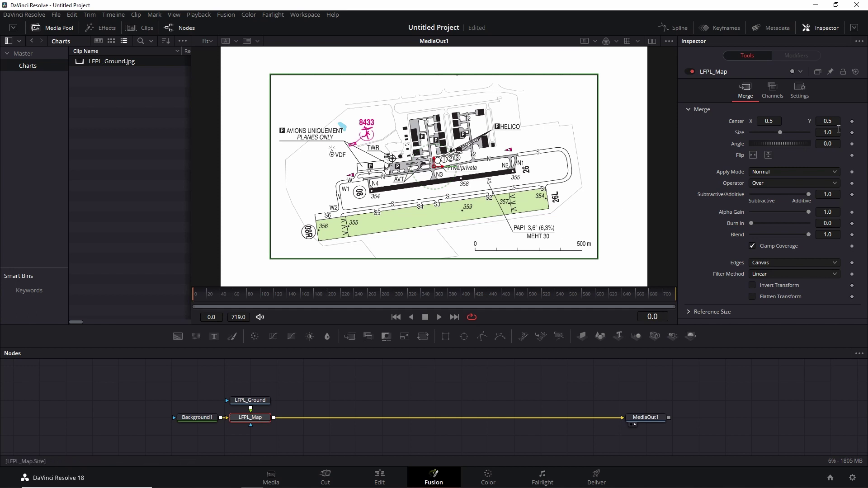
Step: Set the LFPL_Map merge's size to 1.3 to enlarge the chart over the white background
mouse_move(836, 133)
left_mouse_down()
mouse_move(823, 133)
mouse_move(840, 132)
left_mouse_up()
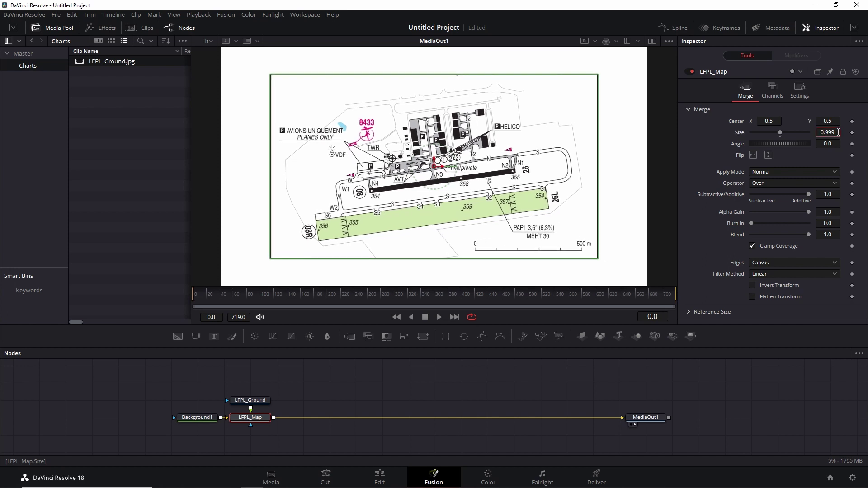
left_click(838, 132)
type("1.3")
key("Return")
left_click(827, 143)
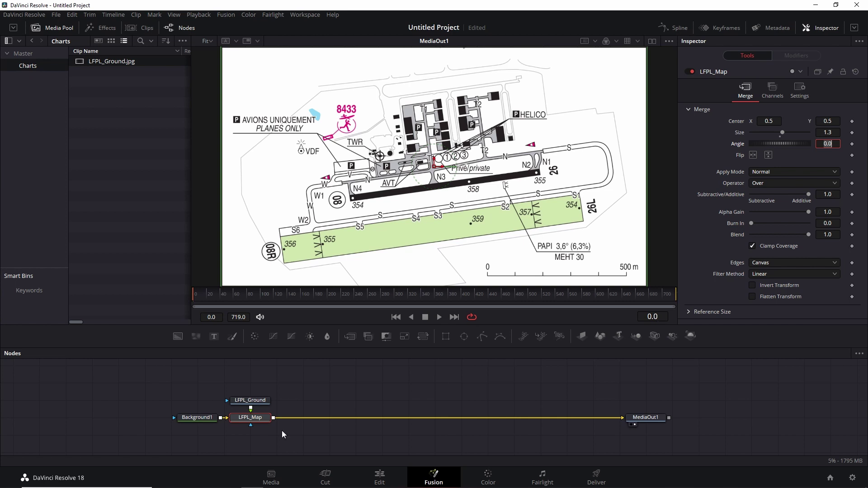
Step: Add a Paint node between LFPL_Map and MediaOut1
left_click(254, 419)
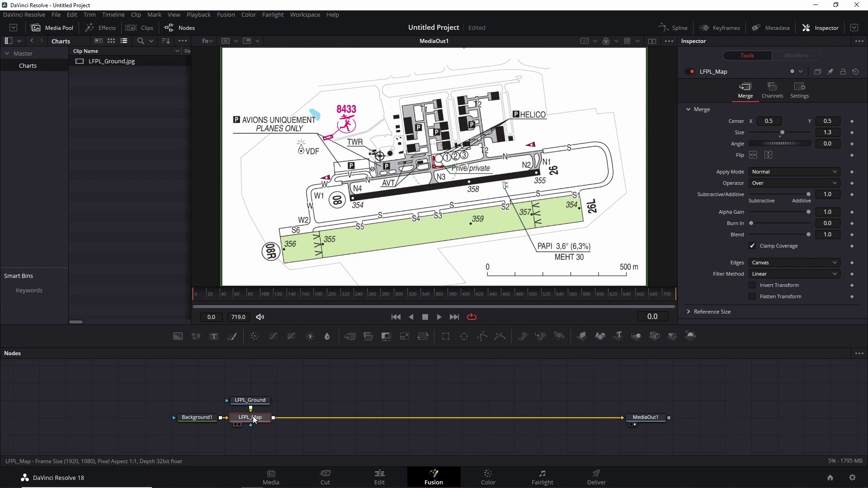
key("shift+space")
type("back")
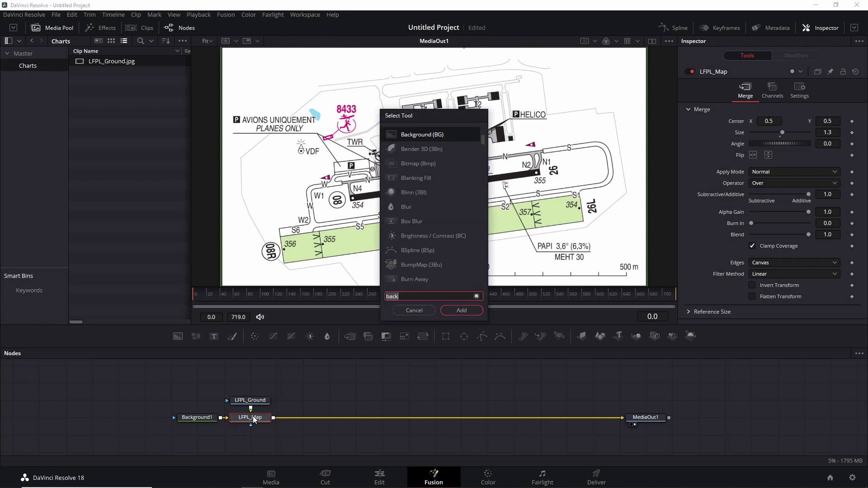
key("BackSpace")
key("BackSpace")
key("BackSpace")
key("BackSpace")
type("paint")
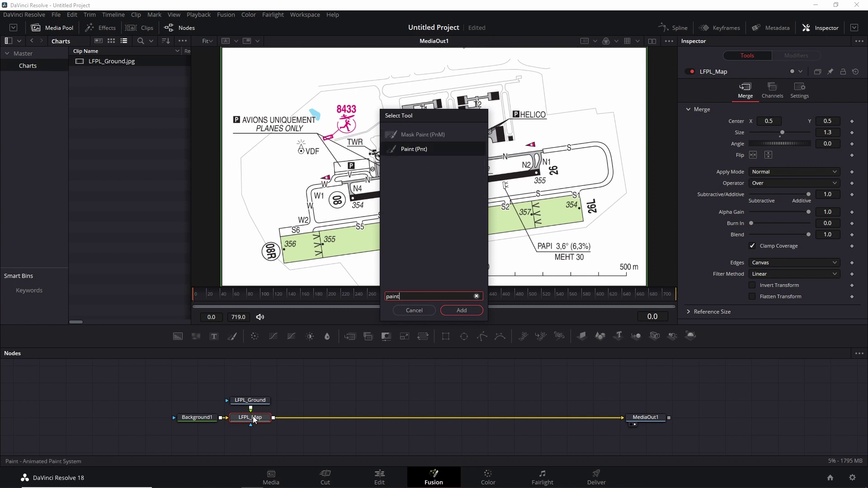
key("Return")
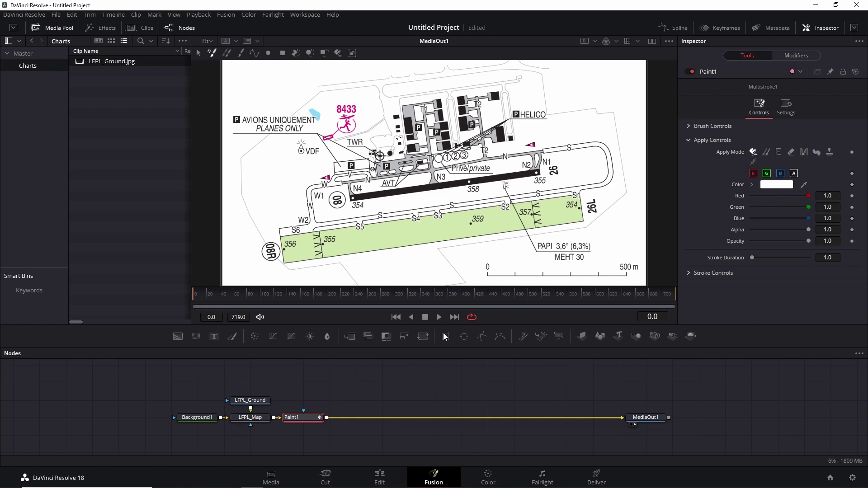
Step: Turn off playback looping and rename the Paint1 node as FlightRoute
left_click(471, 317)
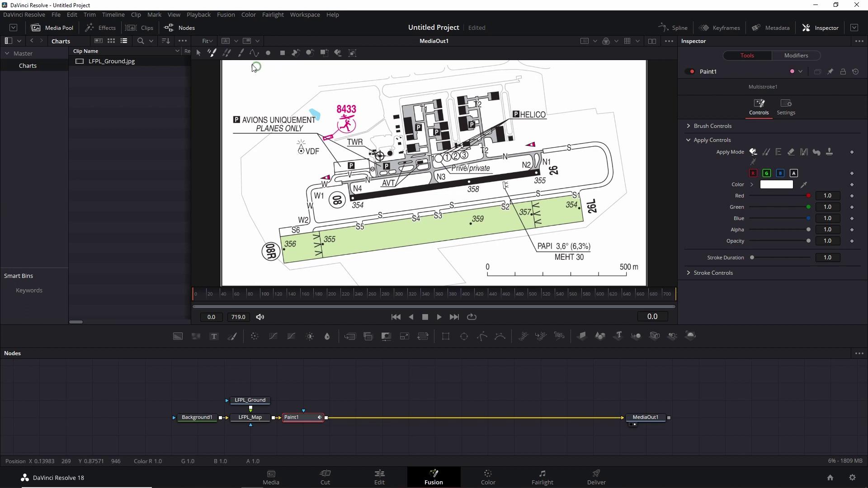
key("F2")
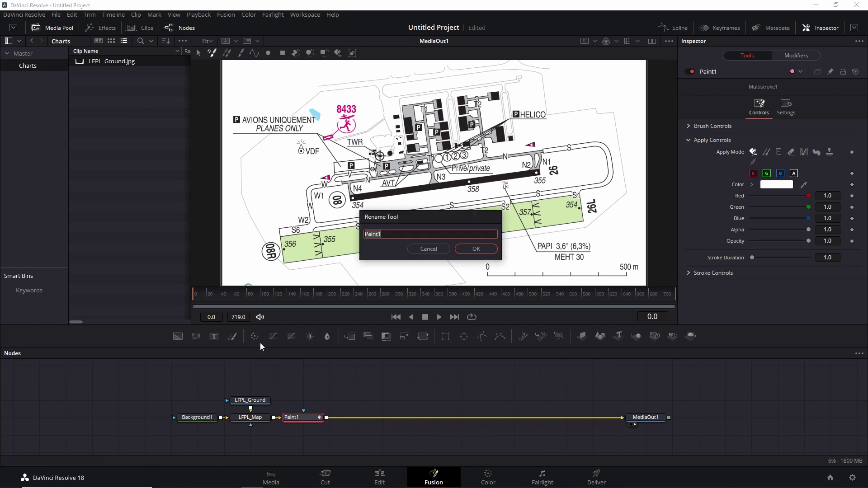
type("FlightRoute")
key("Return")
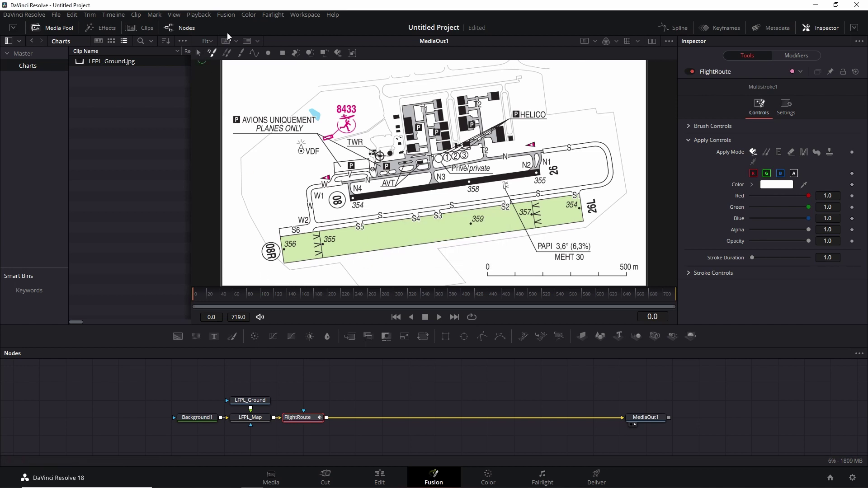
Step: Choose the Polyline Stroke tool for FlightRoute, with yellow (#ffff00) as its colour and a brush size of 0.005
left_click(253, 52)
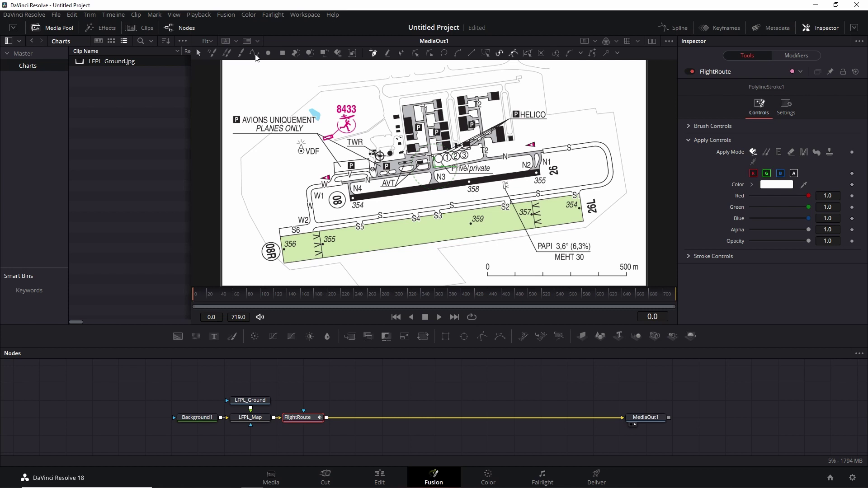
left_click(770, 185)
left_click(416, 212)
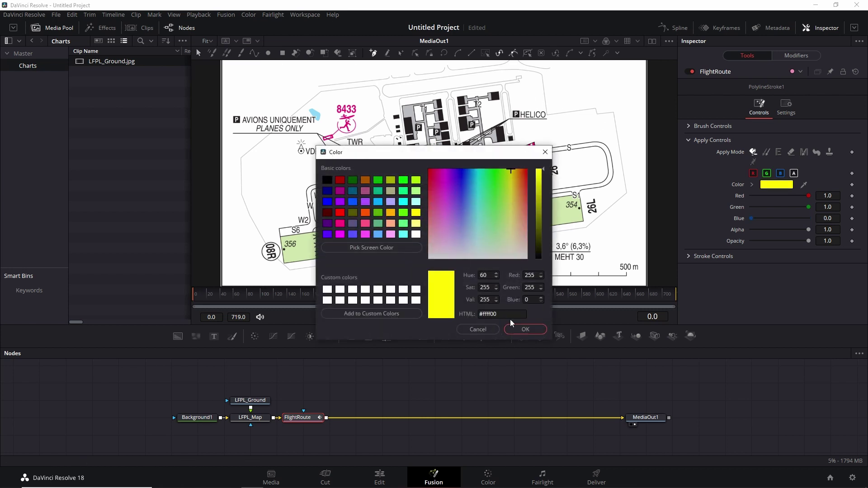
left_click(518, 329)
left_click(702, 127)
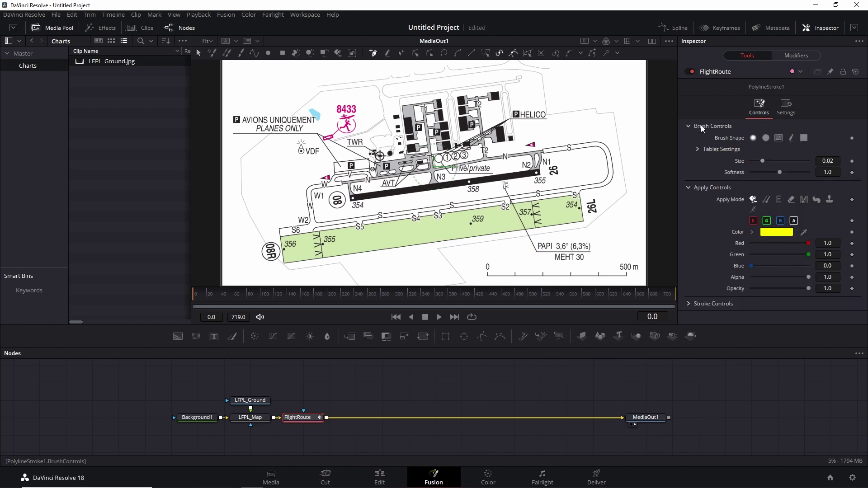
left_click(834, 161)
type("0.005")
key("Tab")
Step: Draw the start of the route stroke from the apron above AVT, around the bend beside the parking area, down to taxiway N
scroll(410, 159, "up", 3)
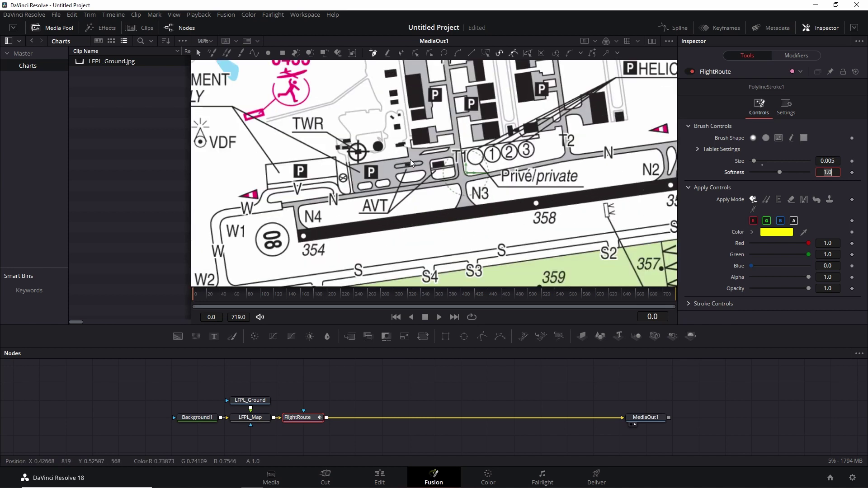
scroll(409, 160, "up", 2)
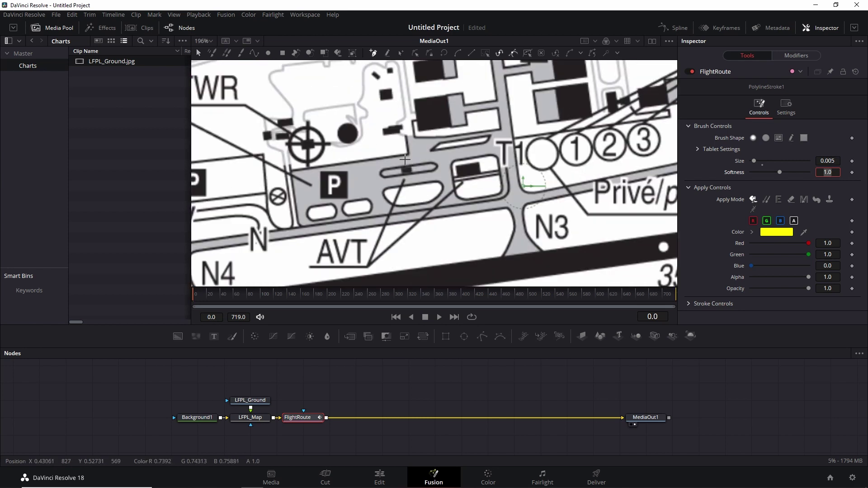
left_click(405, 160)
left_click(390, 162)
left_click(382, 164)
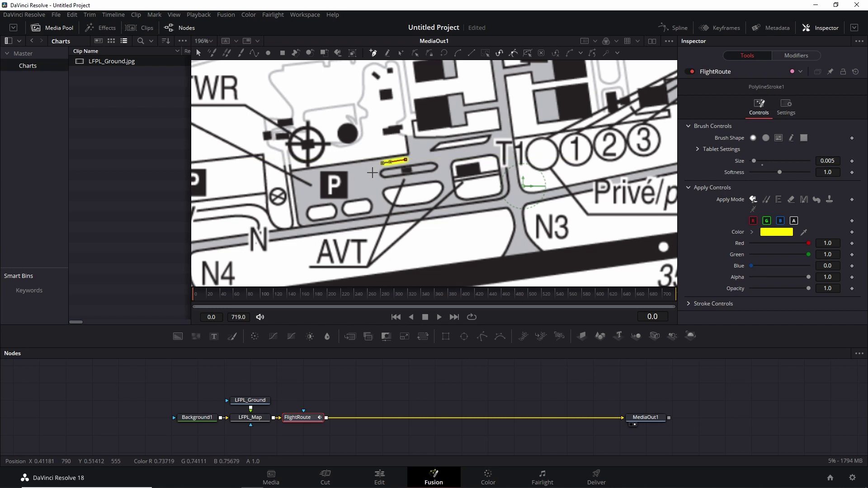
left_click(372, 174)
left_click(380, 209)
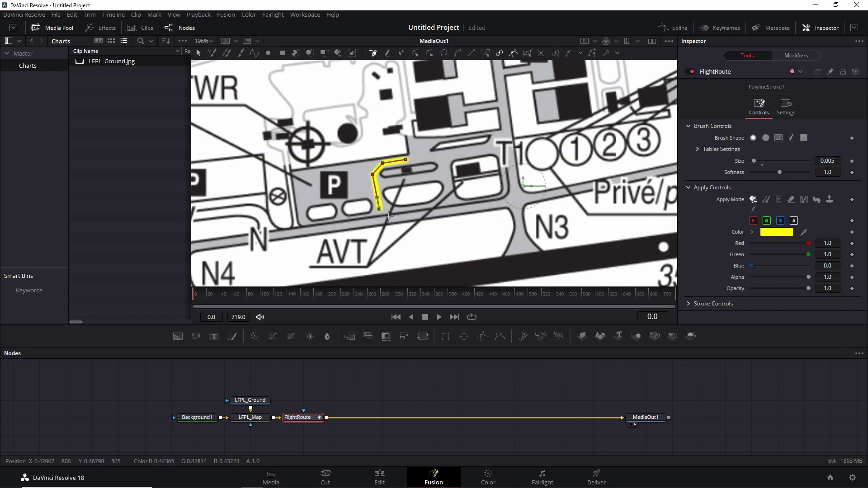
left_click(390, 220)
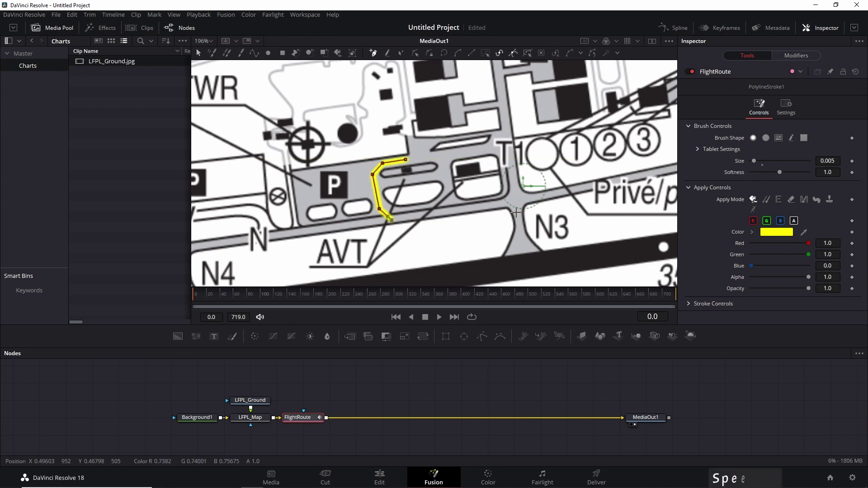
Step: Continue the route stroke along taxiway N past N3 and T2, ending around the bend into taxiway N1
left_click(506, 202)
scroll(477, 244, "right", 5)
scroll(477, 243, "up", 2)
left_click(443, 247)
scroll(477, 244, "right", 5)
left_click(503, 233)
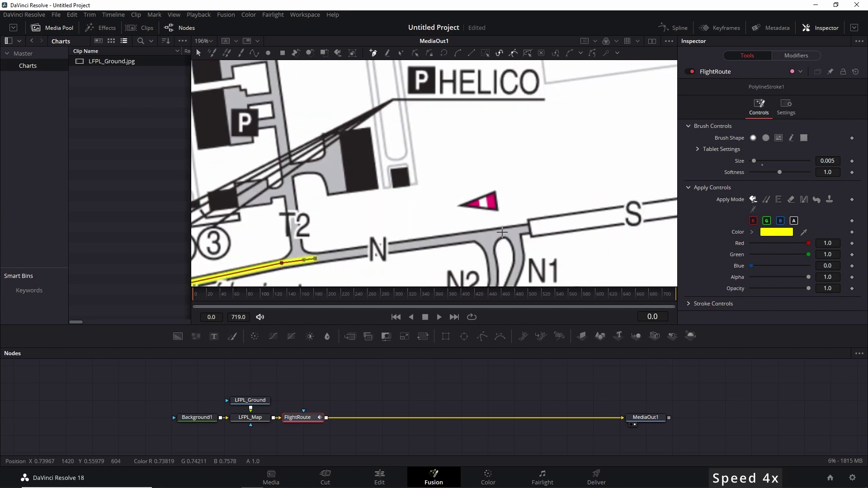
left_click(516, 241)
left_click(518, 255)
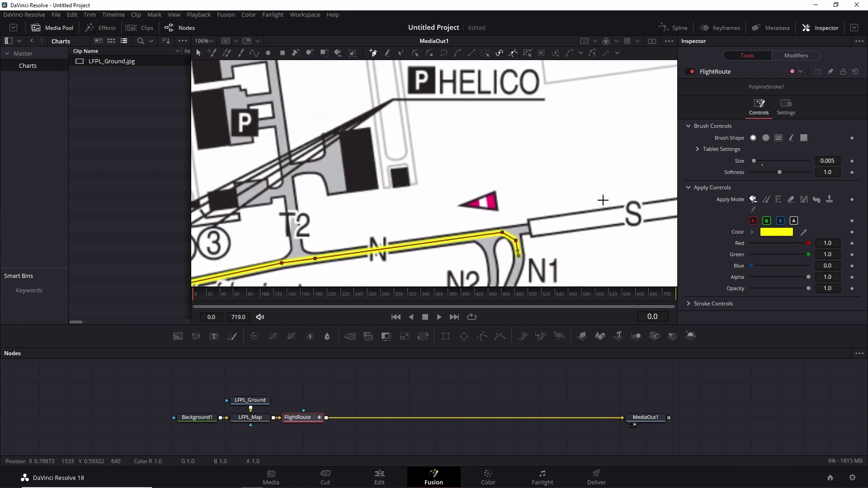
scroll(407, 196, "down", 3)
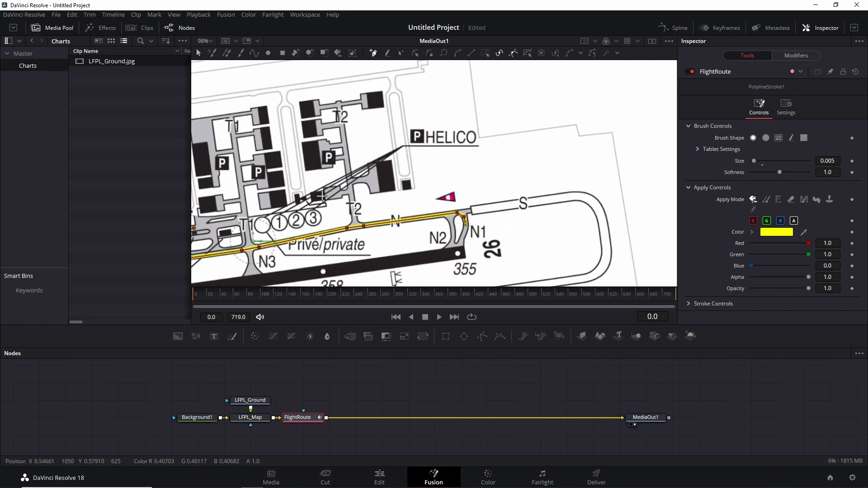
scroll(322, 195, "left", 5)
scroll(322, 196, "down", 2)
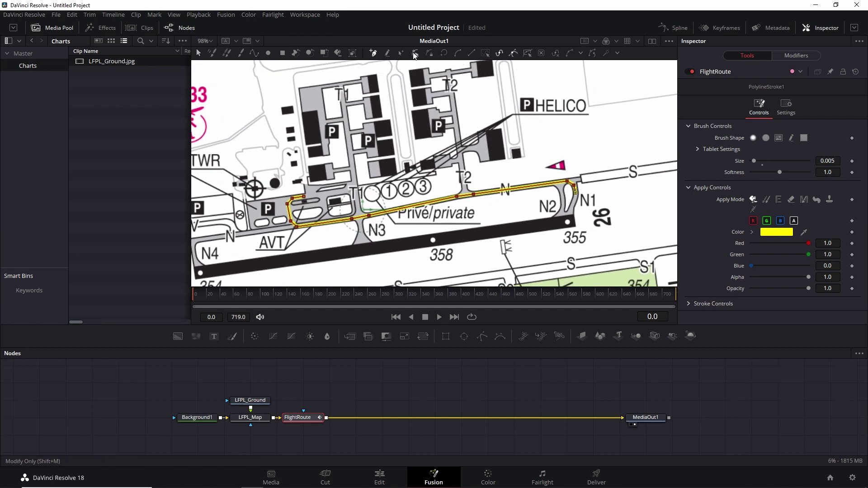
Step: Switch the polyline to Modify Only and smooth its corner points beside the parking area and at the turn onto taxiway N
left_click(415, 54)
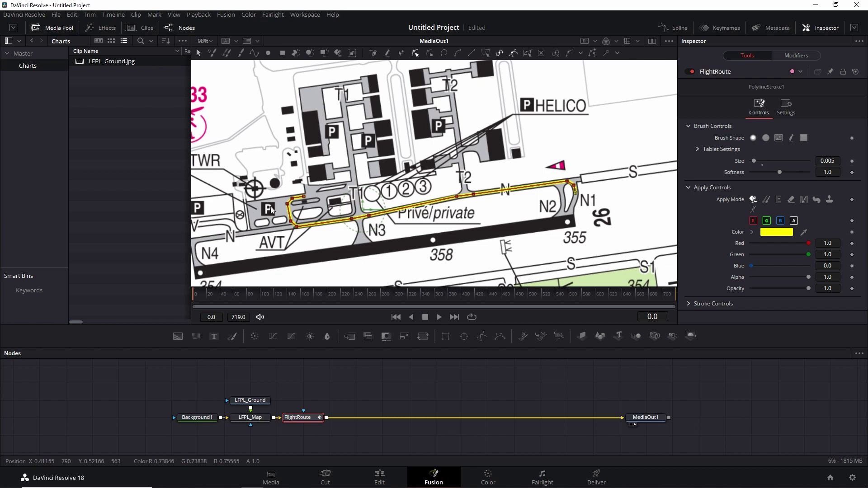
left_click_drag(278, 188, 298, 210)
scroll(294, 209, "up", 5)
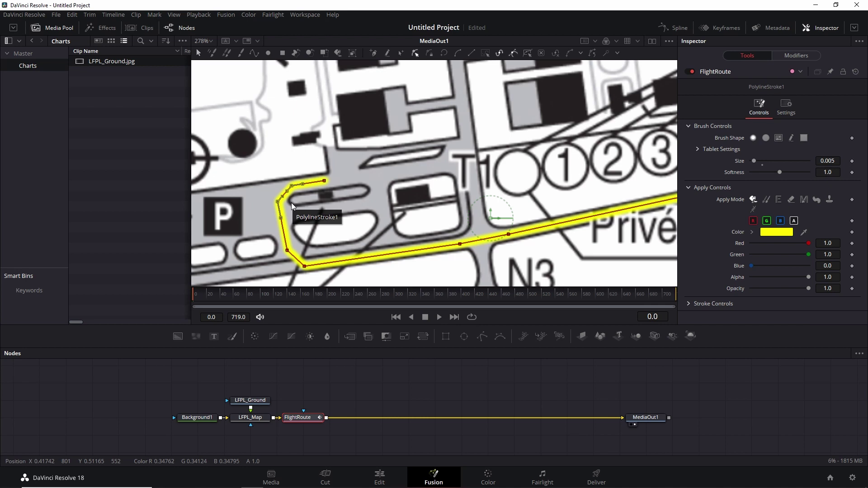
key("ctrl+s")
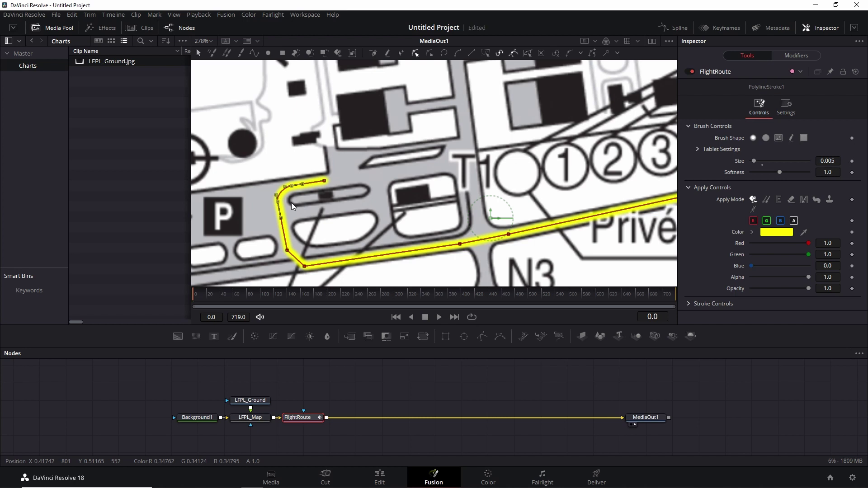
left_click_drag(280, 237, 327, 284)
key("shift+s")
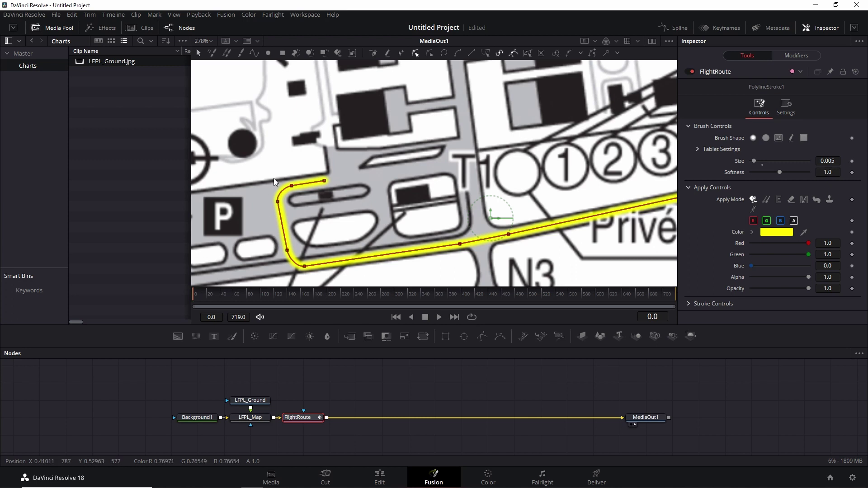
left_click(292, 185)
left_click(287, 250)
left_click(278, 203)
Step: Smooth the route's points along taxiway N near N3 and T2
left_click_drag(452, 205, 520, 253)
key("shift+s")
left_click_drag(620, 189, 362, 208)
key("shift+s")
left_click_drag(493, 169, 392, 213)
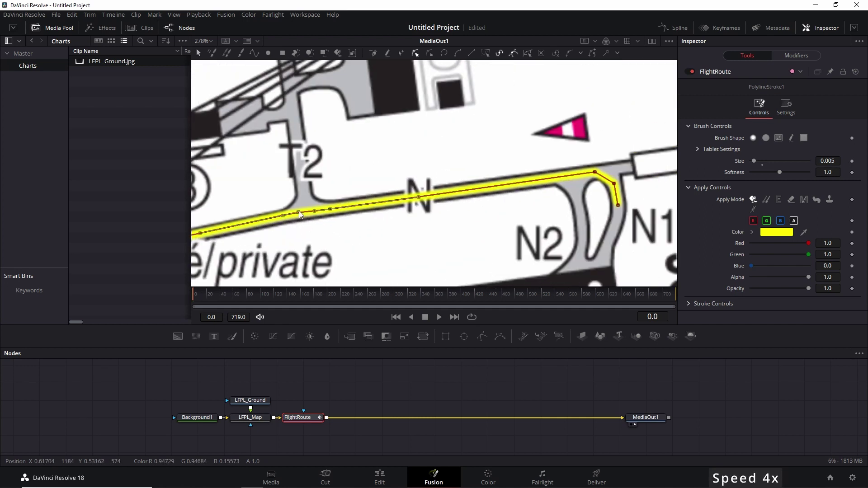
Step: Smooth the route's corner points where it turns from taxiway N into N1
left_click_drag(567, 145, 631, 190)
key("shift+s")
left_click(631, 190)
scroll(468, 185, "down", 3)
left_click_drag(376, 185, 476, 191)
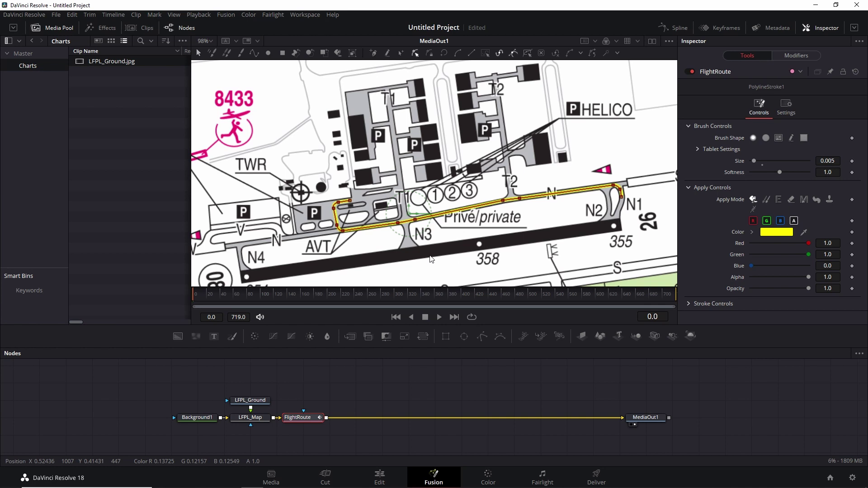
Step: Rename the PolylineStroke1 modifier as FlightPath and expand its stroke controls
left_click(797, 55)
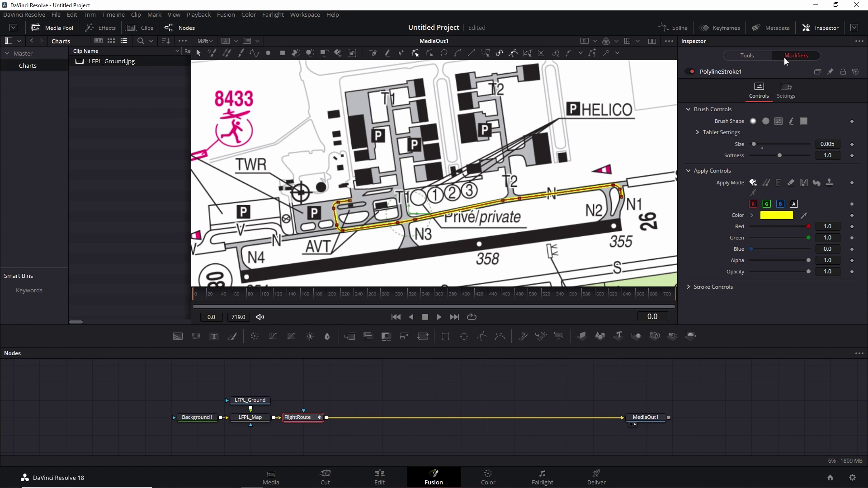
right_click(718, 72)
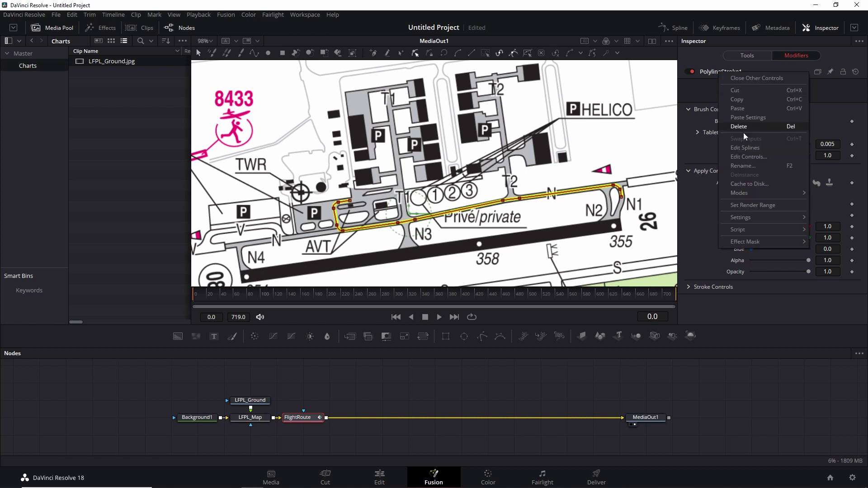
left_click(745, 167)
type("F")
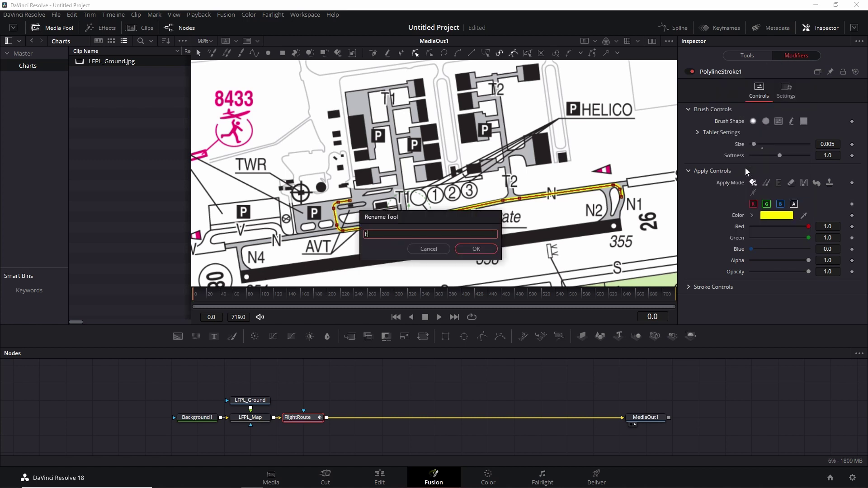
type("lightPath")
key("Return")
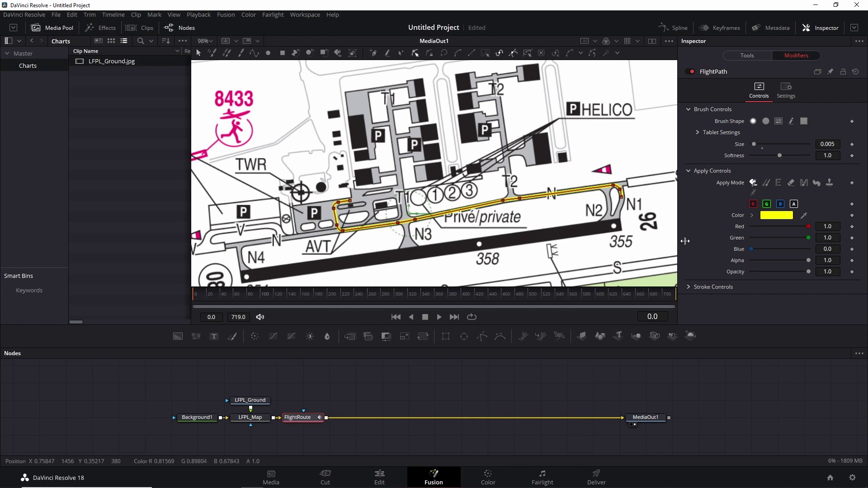
left_click(688, 288)
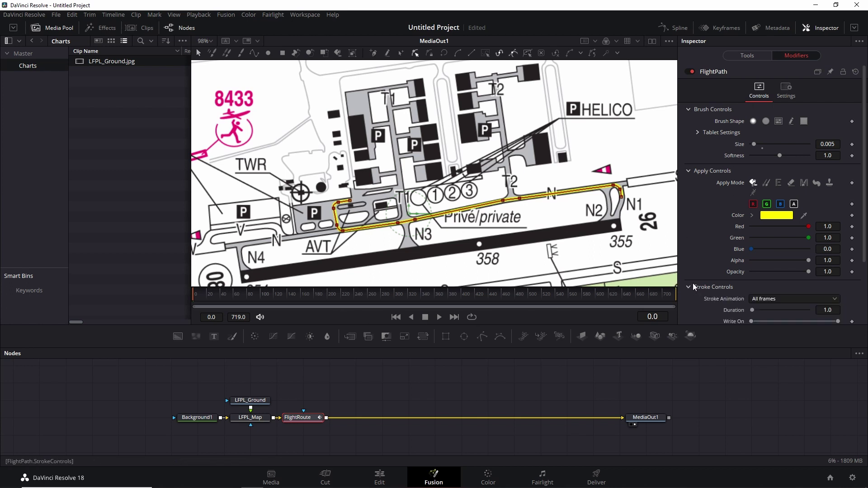
Step: Keyframe the FlightPath stroke's Write On end at 0.0 on frame 0 and 1.0 on frame 719, and play back the animation
scroll(701, 279, "down", 3)
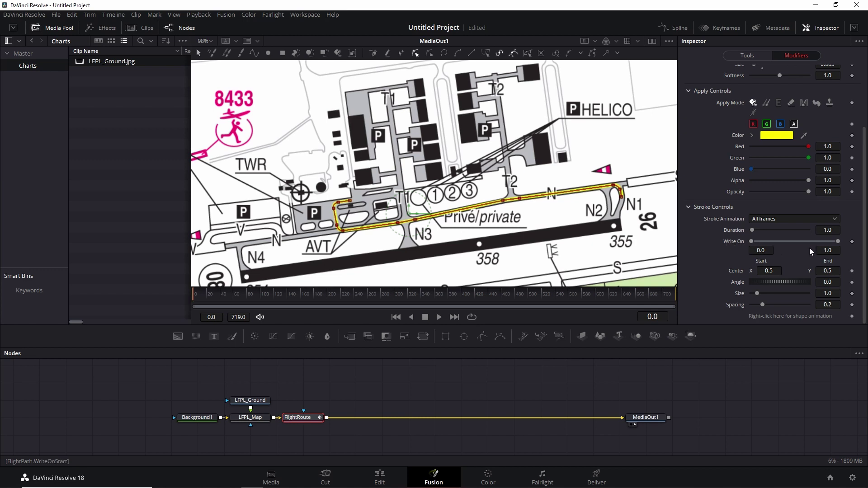
left_click(852, 242)
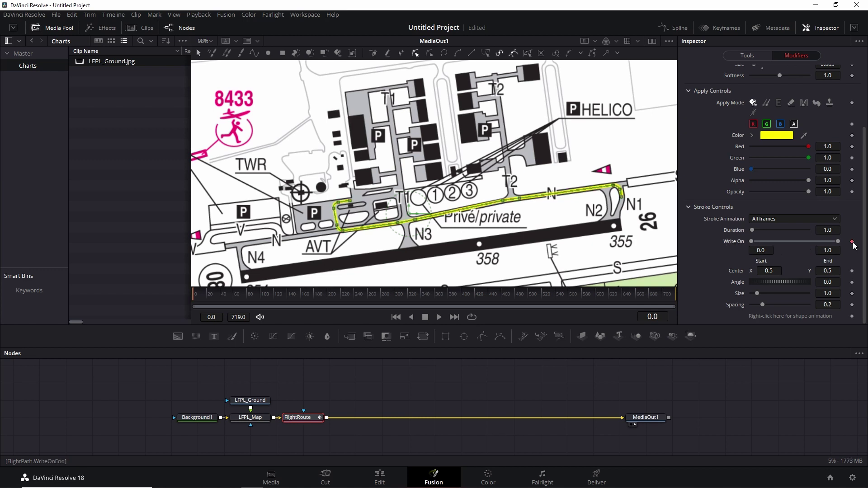
left_click_drag(837, 241, 740, 241)
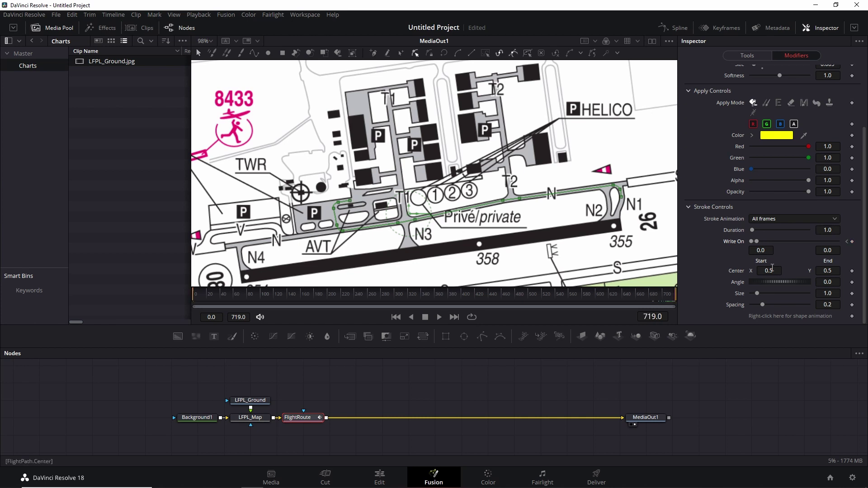
left_click(851, 242)
left_click_drag(757, 241, 844, 244)
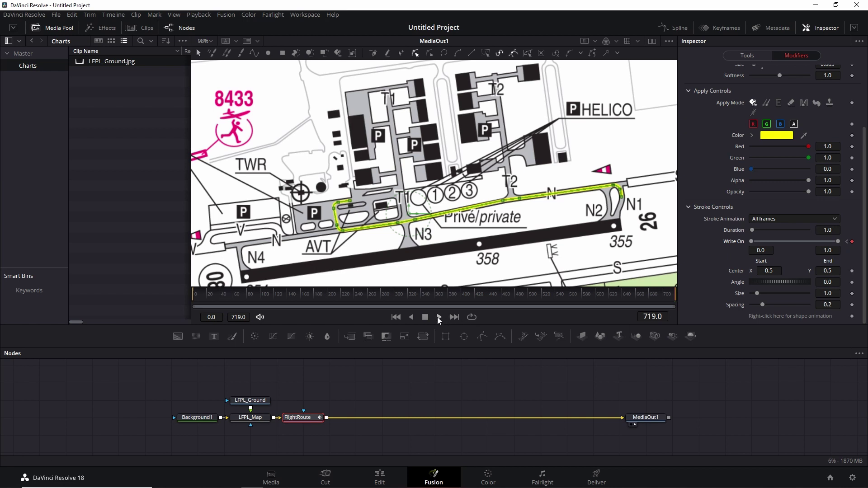
left_click(439, 317)
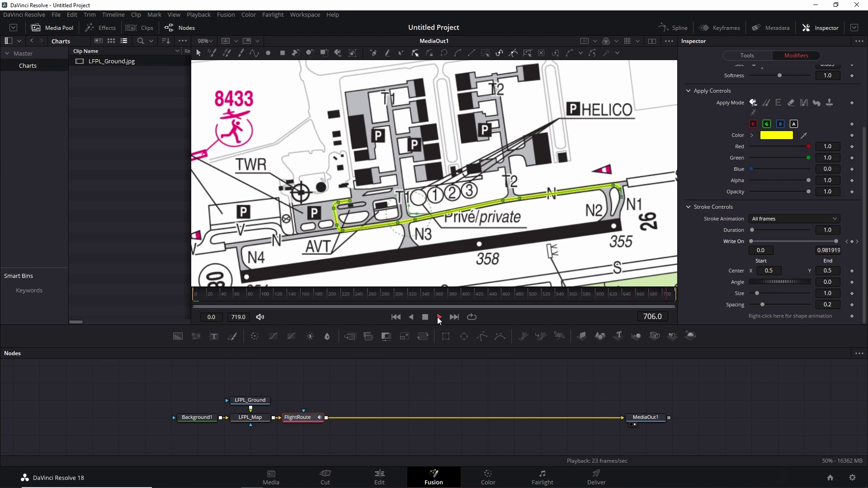
left_click(396, 317)
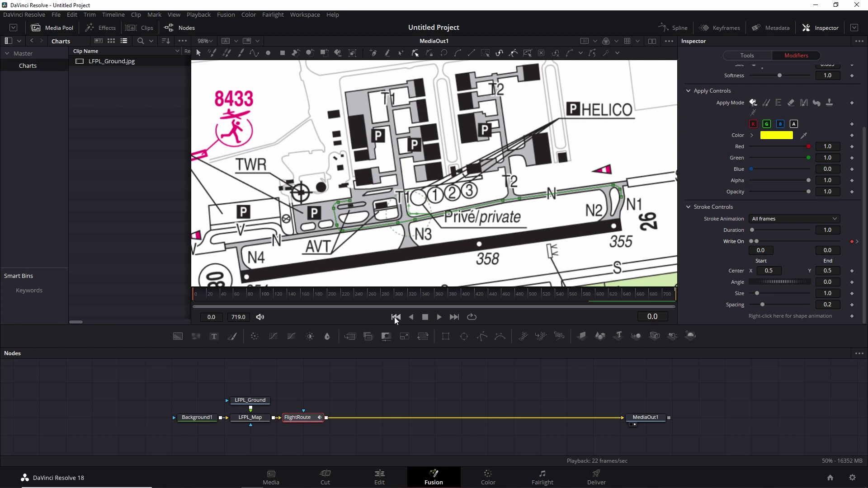
Step: Smooth all of FlightRoute's Write On keyframes in the spline editor and preview the eased animation
left_click(671, 28)
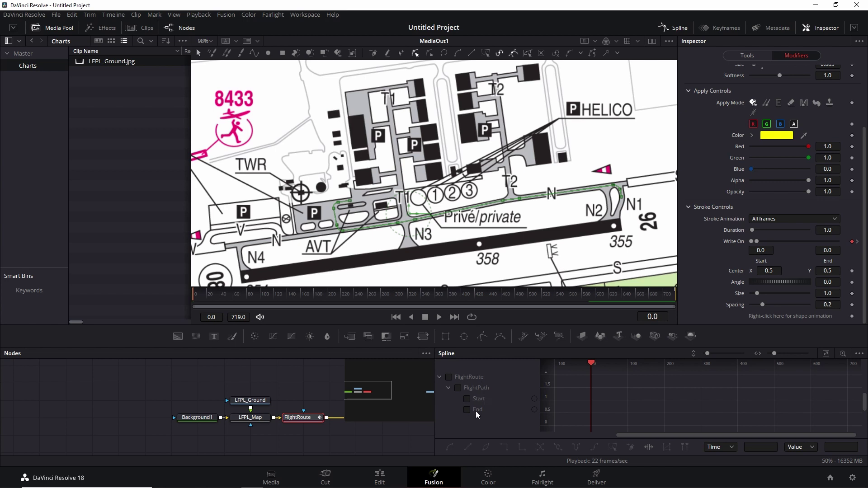
left_click(448, 377)
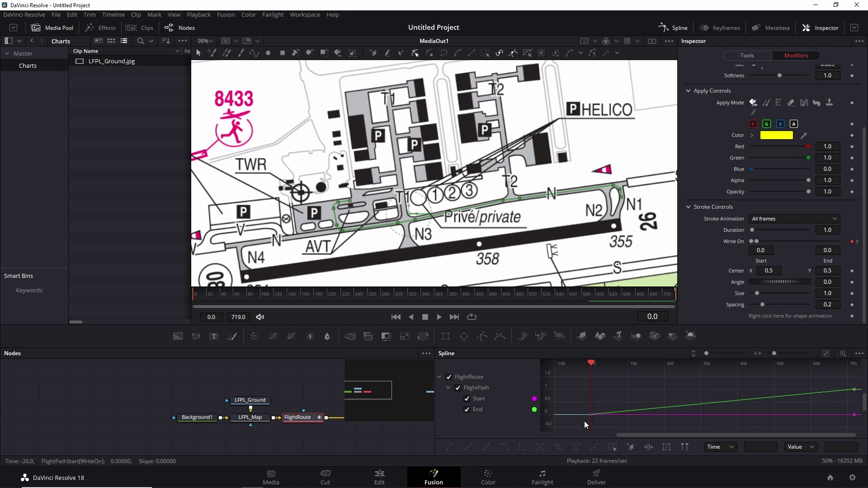
left_click_drag(585, 425, 862, 382)
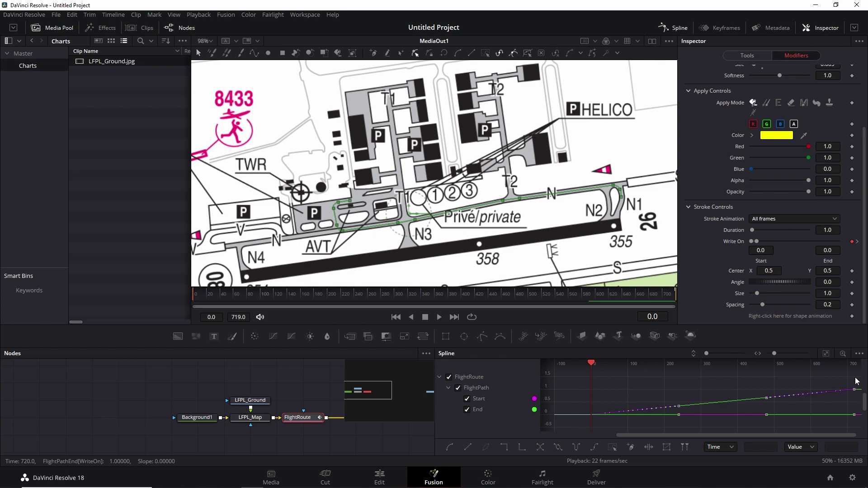
key("s")
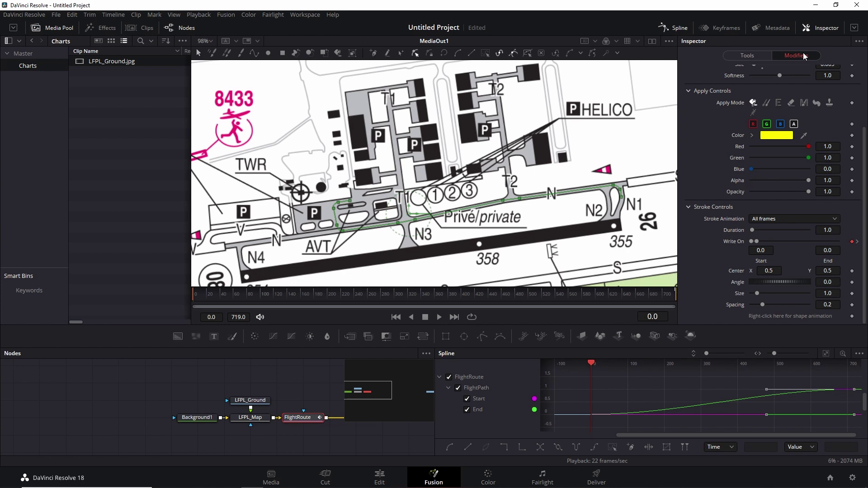
left_click(440, 318)
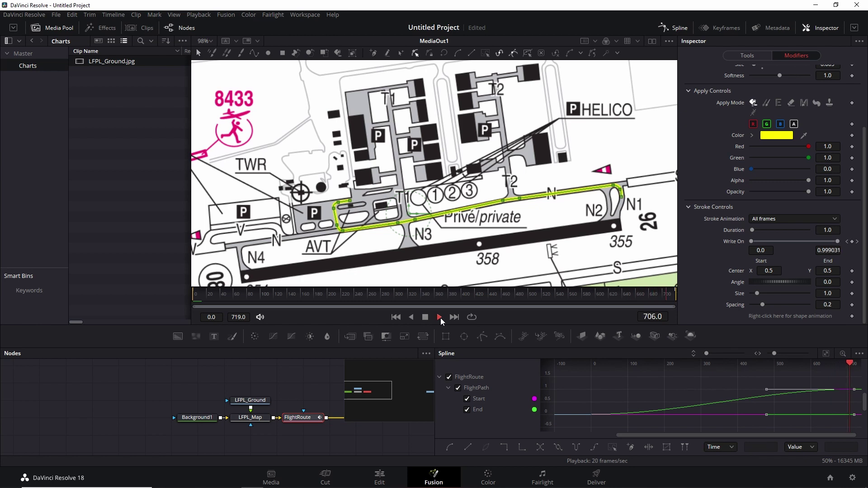
left_click(668, 31)
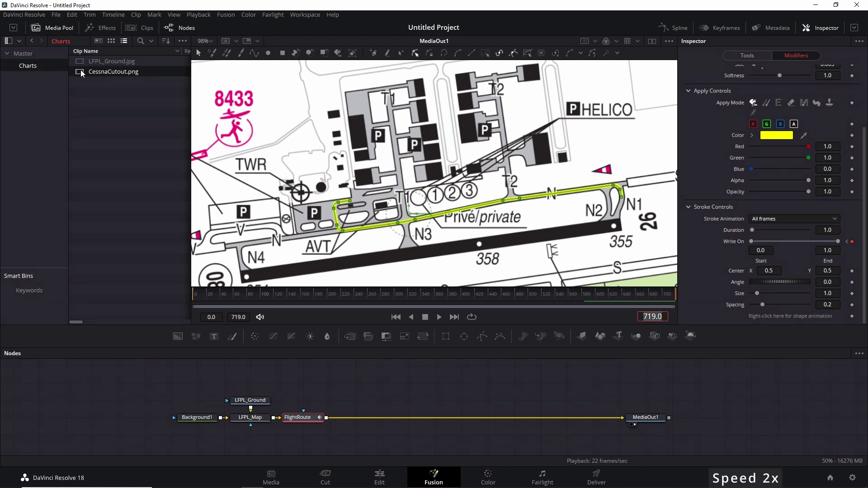
Step: Add CessnaCutout.png to the node graph with a Transform node connected and placed directly below it
left_click_drag(82, 74, 365, 368)
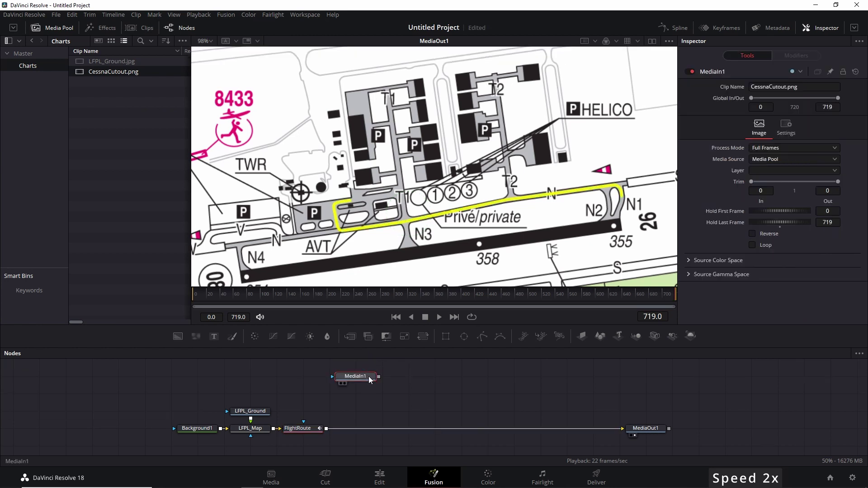
key("shift+space")
type("transform")
key("Return")
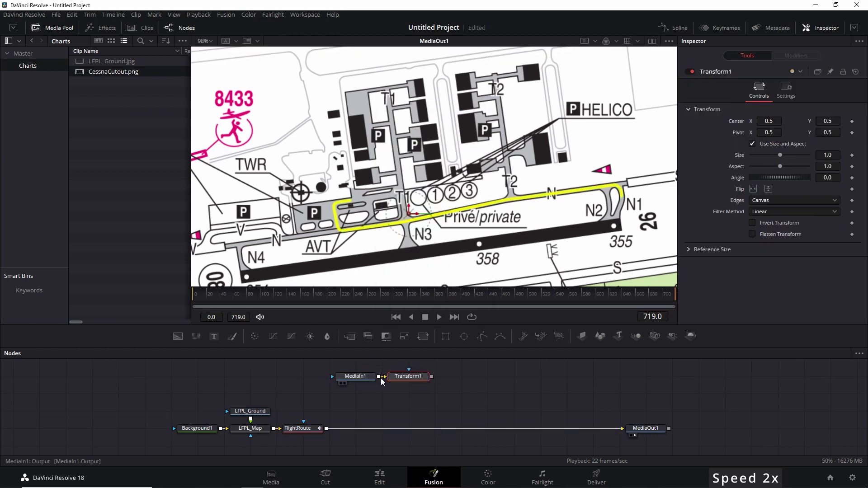
left_click_drag(406, 378, 354, 396)
Step: Add a Drop Shadow with drop distance 0.0 after Transform1 and merge the plane over the FlightRoute output
key("shift+space")
type("drop")
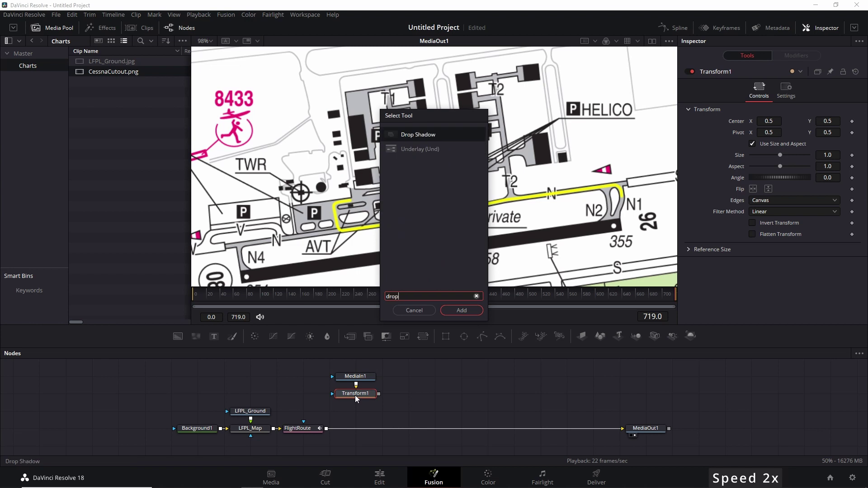
key("Return")
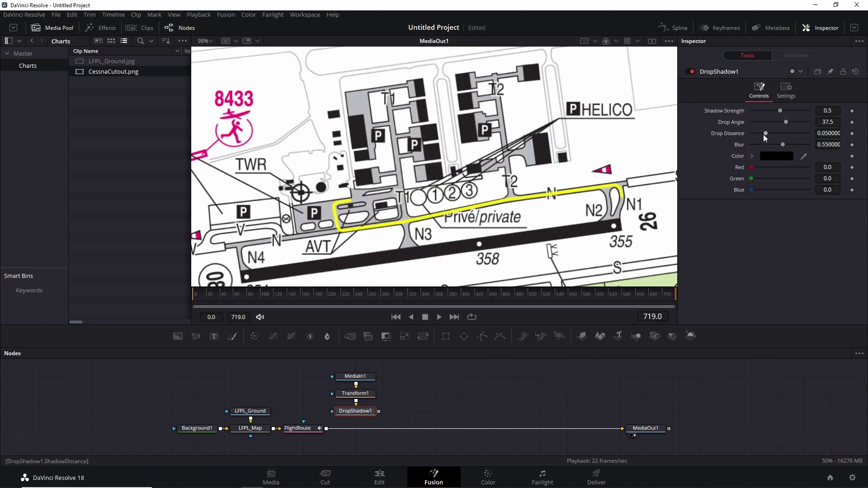
left_click_drag(766, 133, 743, 133)
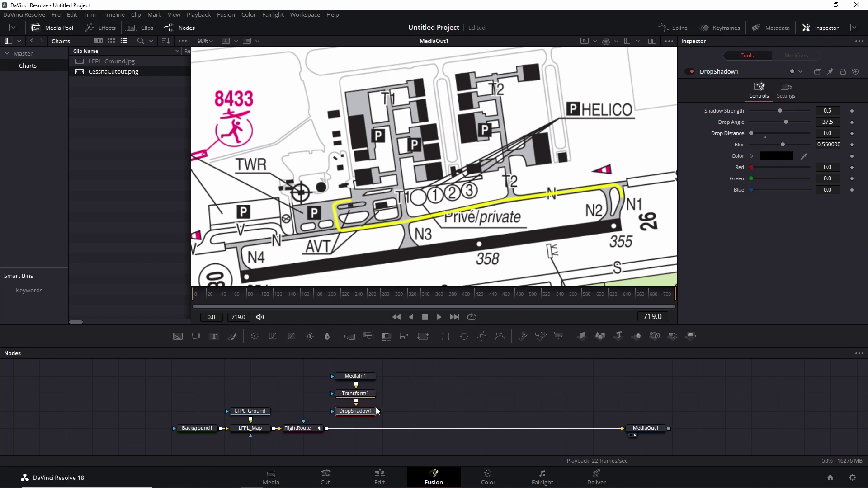
left_click_drag(378, 412, 327, 430)
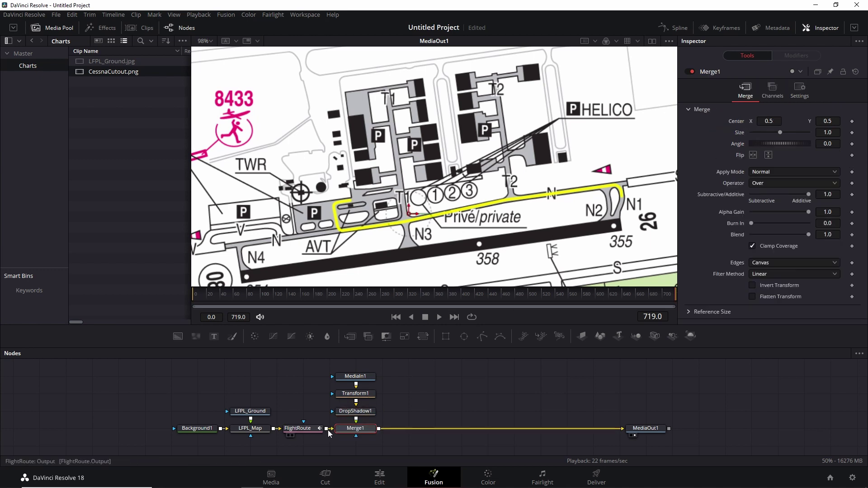
Step: Set the plane's size to 0.3 in Transform1
left_click(360, 396)
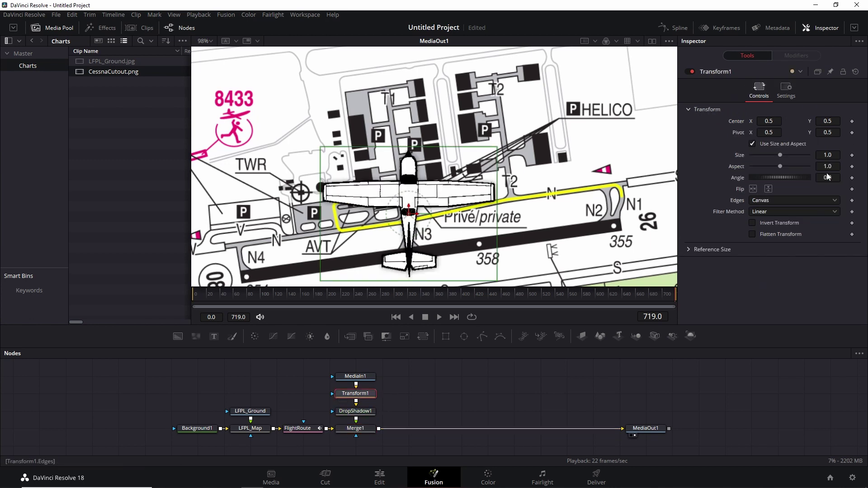
left_click(835, 155)
type("0.3")
key("Tab")
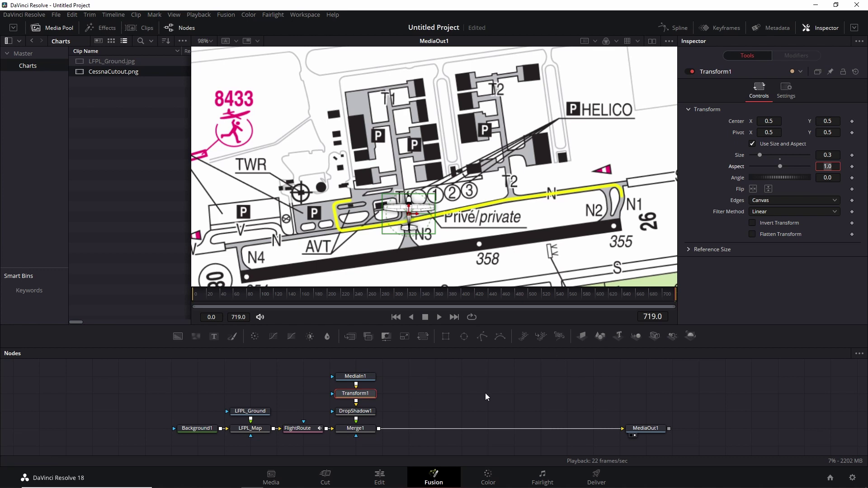
Step: Rename the Merge1 node as PlanePath and animate its Center
left_click(361, 433)
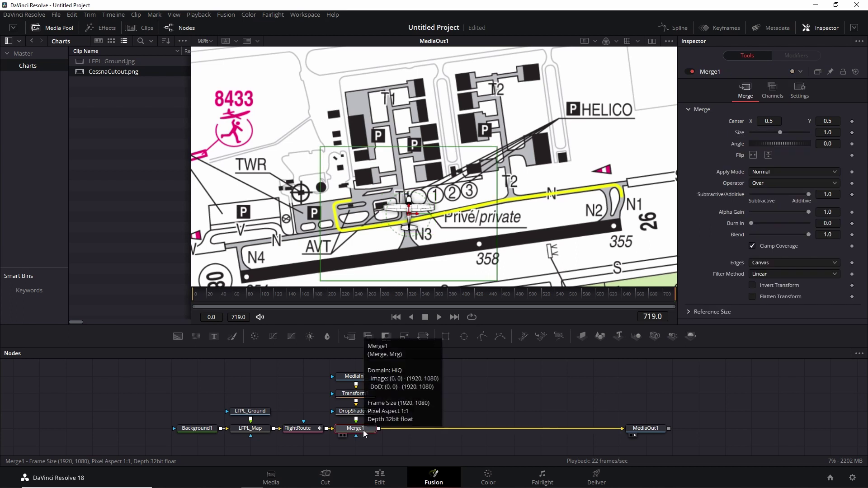
key("F2")
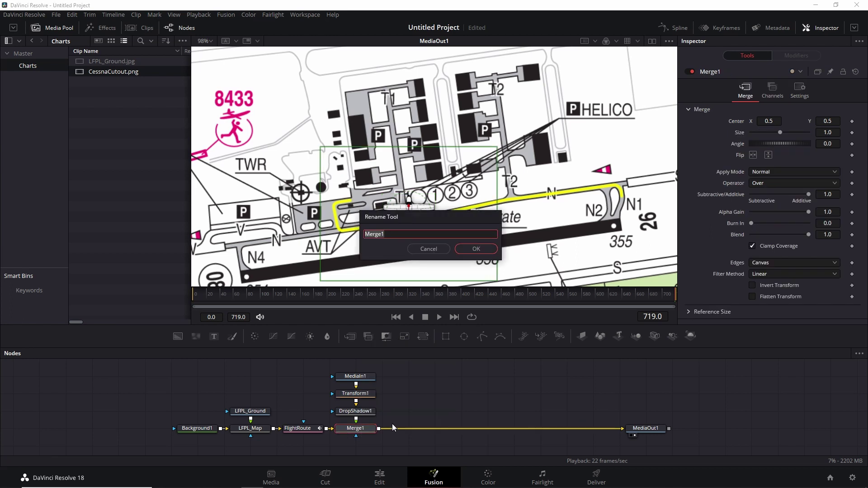
type("PlanePath")
key("Return")
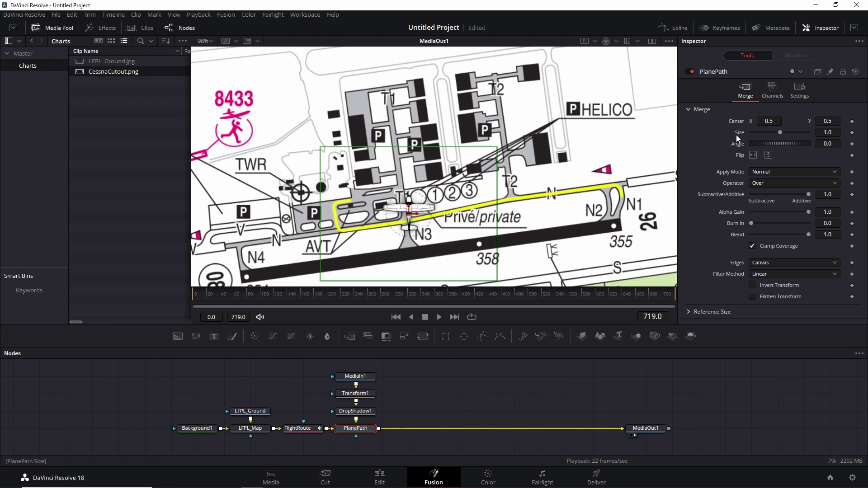
right_click(736, 122)
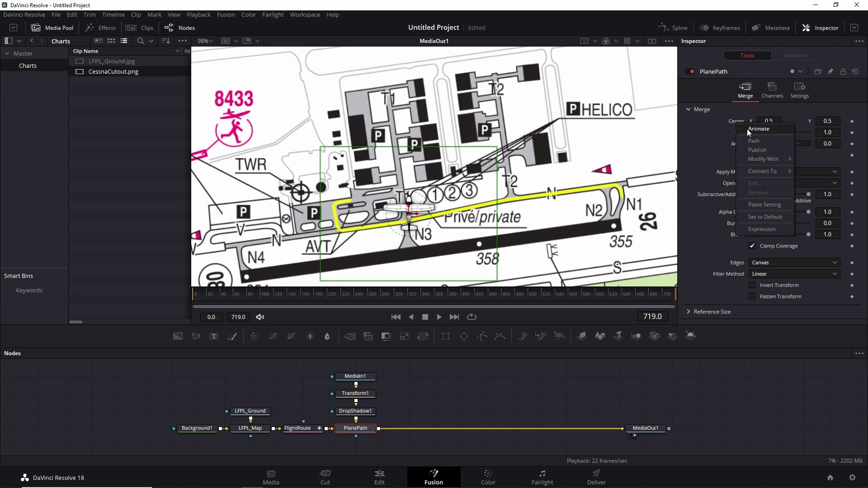
left_click(746, 129)
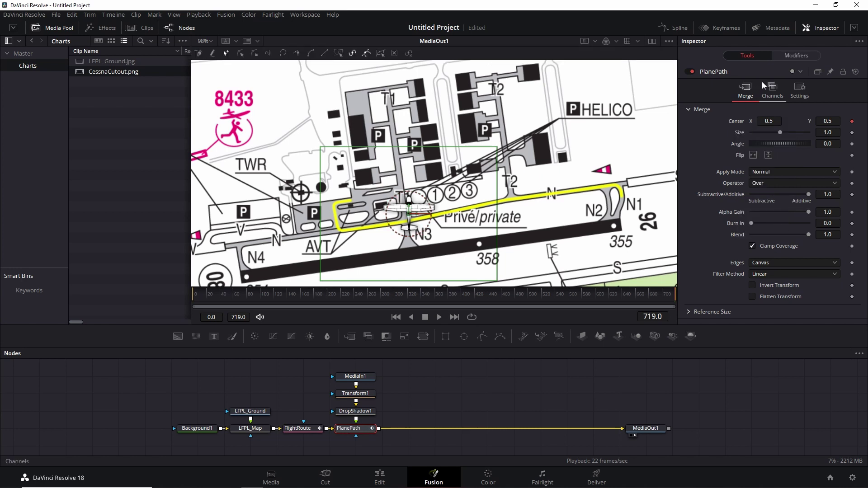
Step: Rename the Path1 modifier as PlaneRoute and remove its Displacement keyframe at frame 719
left_click(788, 55)
right_click(707, 71)
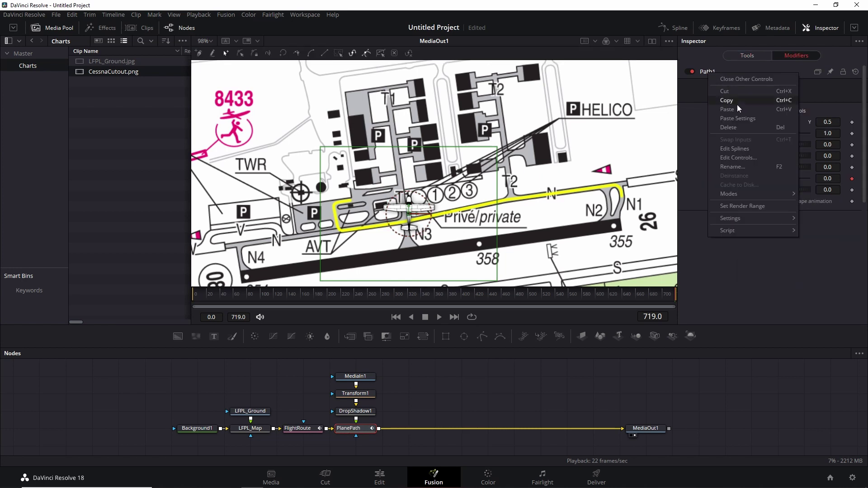
left_click(755, 167)
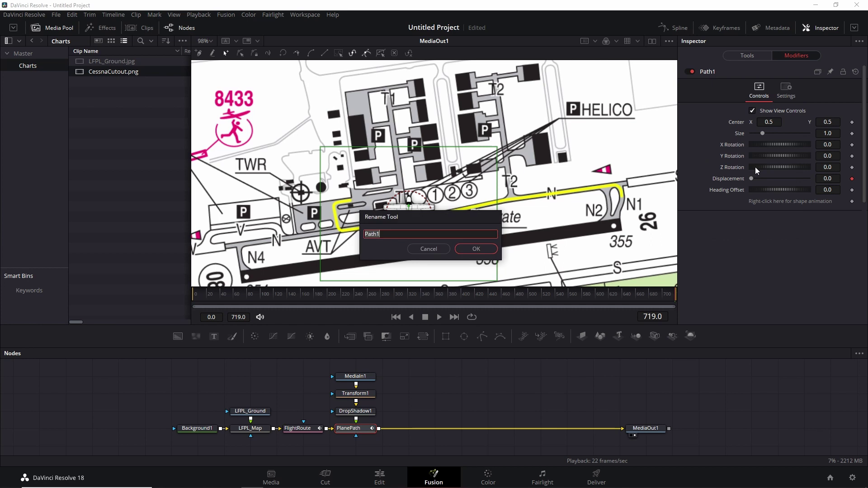
type("PlaneRoute")
key("Return")
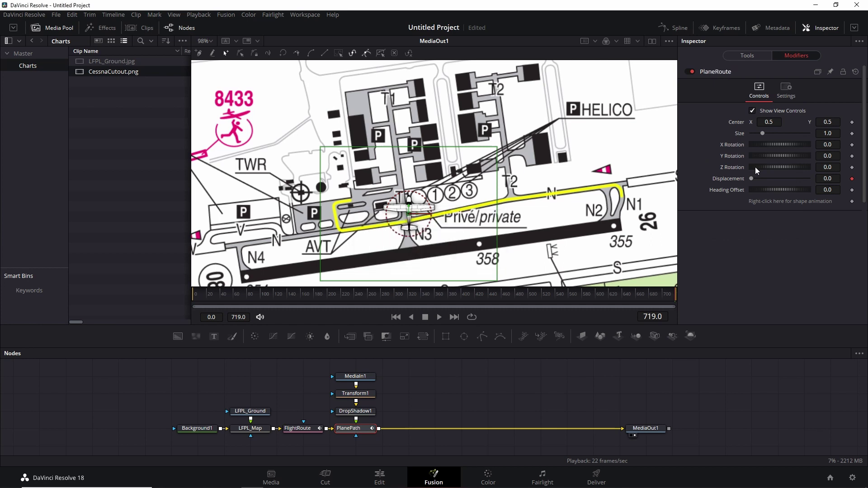
left_click(853, 178)
Step: Publish the FlightPath stroke's polyline shape from the FlightRoute node
mouse_move(305, 429)
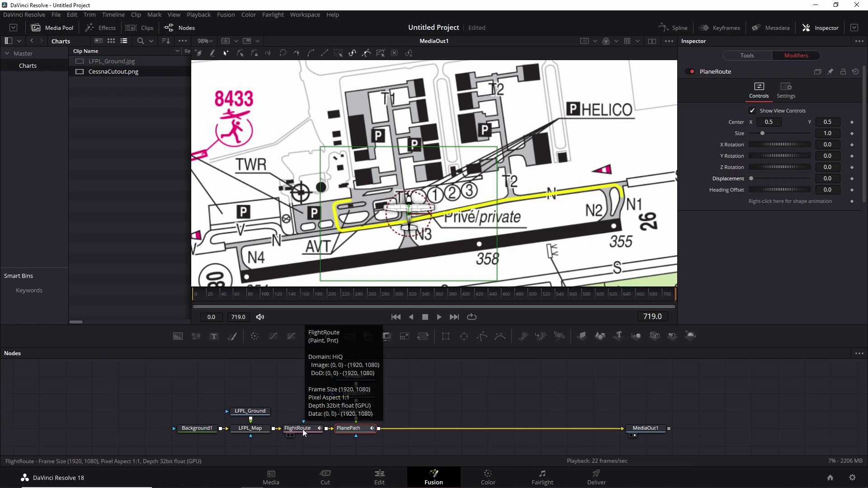
left_click(303, 429)
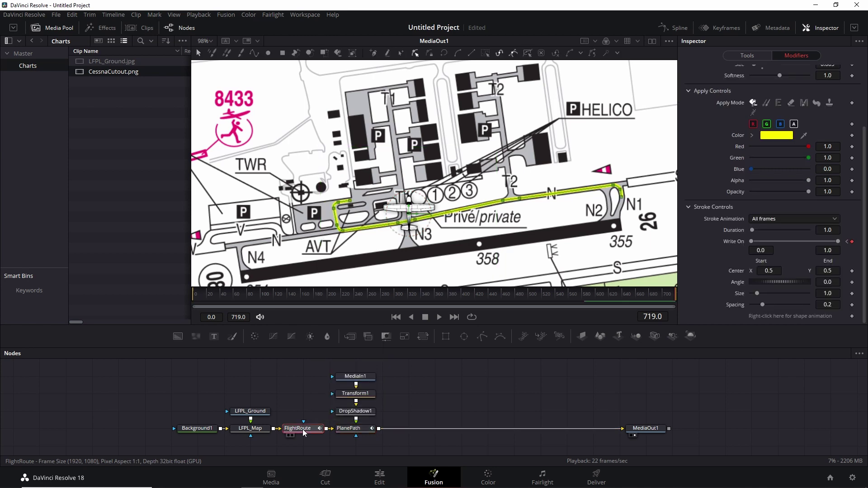
right_click(790, 317)
left_click(811, 372)
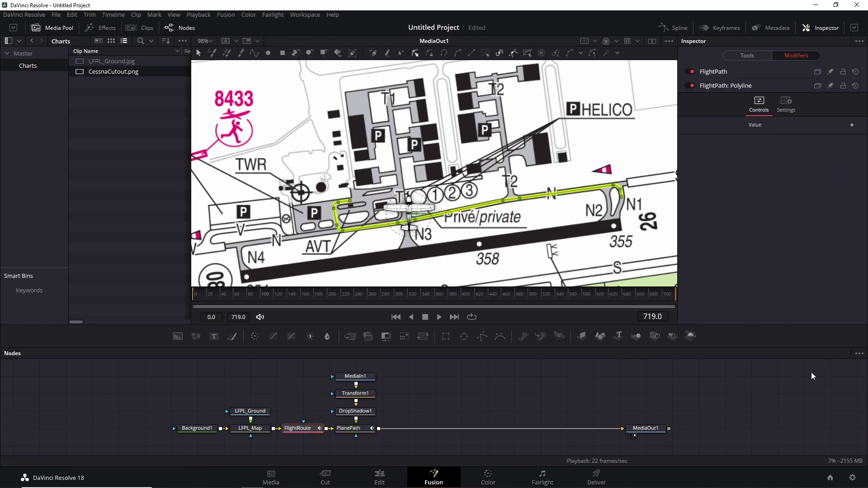
Step: Connect the PlaneRoute modifier's path shape on PlanePath to the FlightPath: Polyline value
left_click(357, 429)
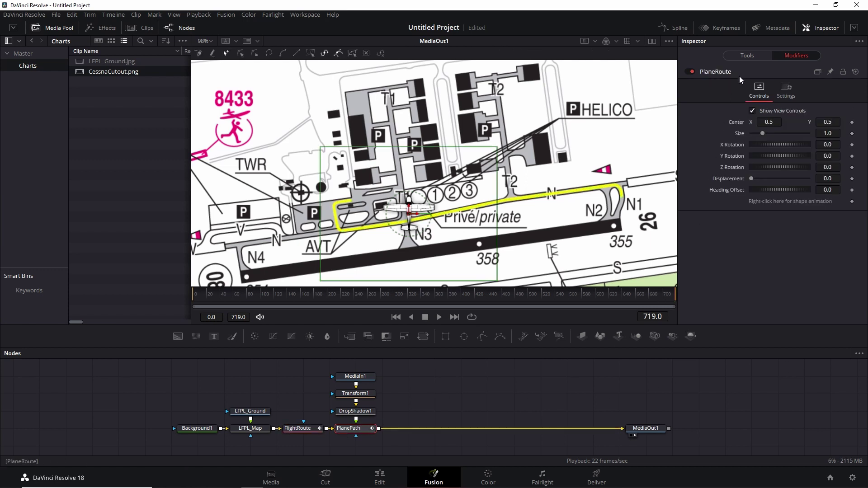
right_click(774, 201)
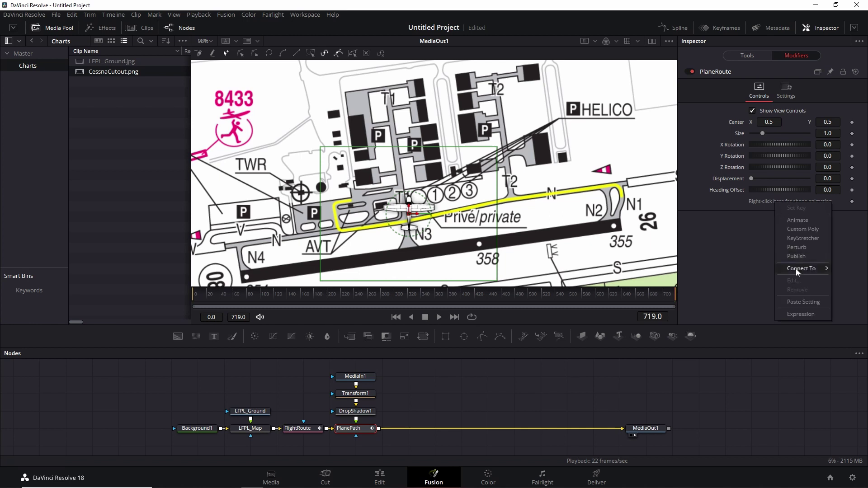
mouse_move(785, 267)
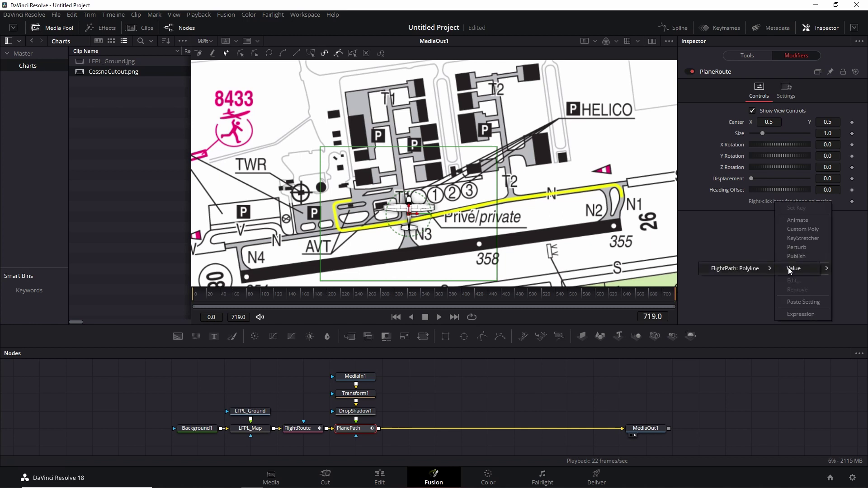
left_click(790, 270)
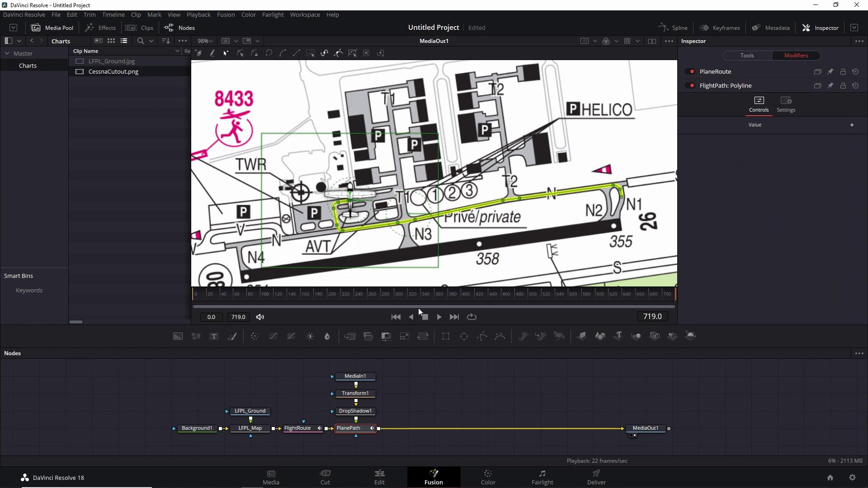
Step: Keyframe the PlaneRoute modifier's Displacement at 0.0 on frame 0 and 1.0 on frame 719
left_click(192, 294)
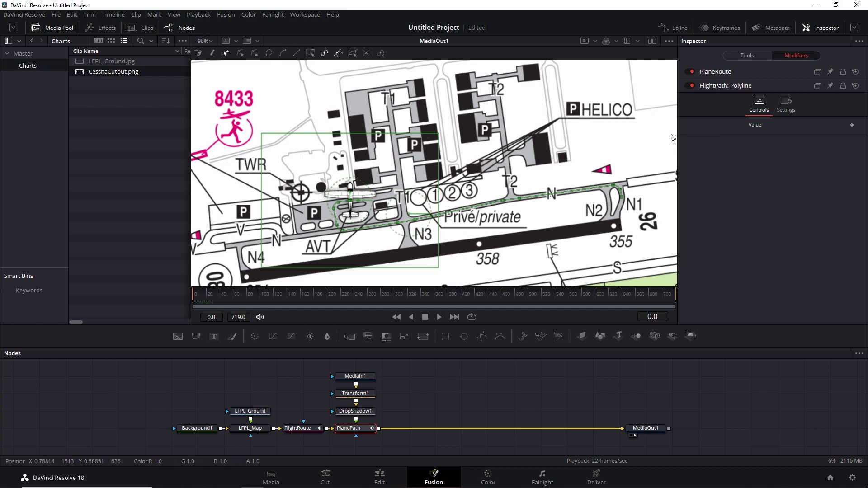
left_click(714, 71)
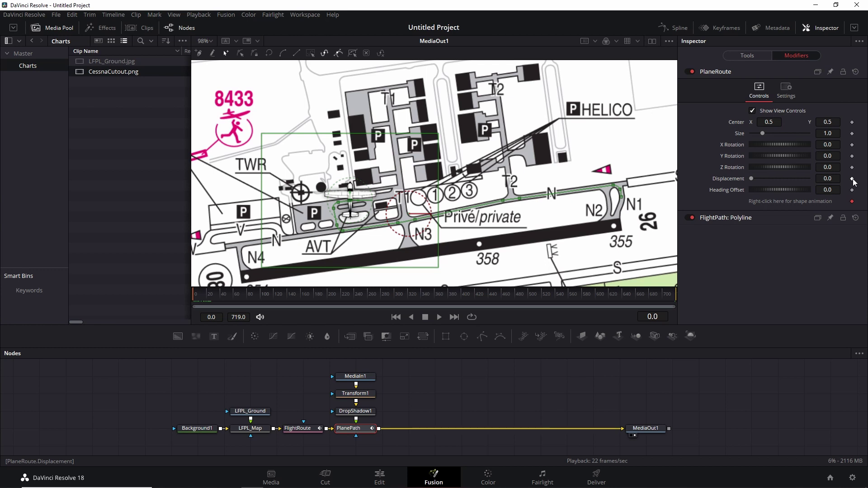
left_click(853, 179)
key("End")
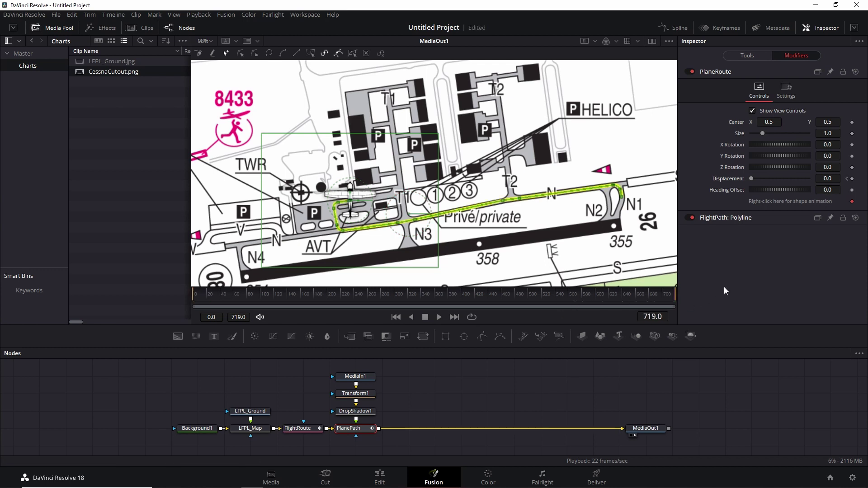
left_click(853, 179)
left_click_drag(754, 179, 812, 178)
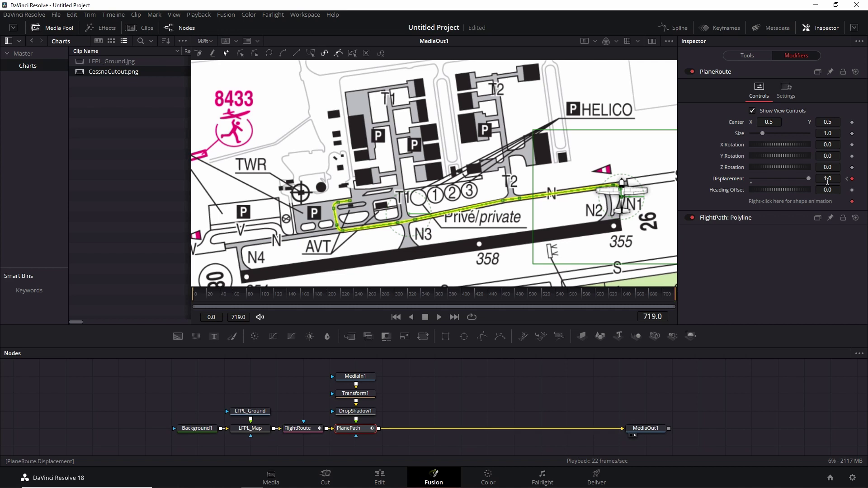
Step: Smooth both Displacement keyframes of PlaneRoute in the Spline editor, then close the editor
left_click(672, 27)
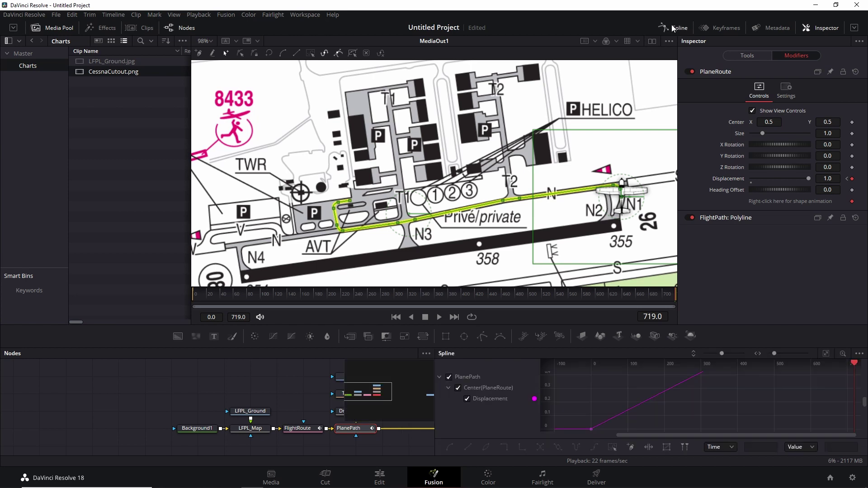
left_click(825, 354)
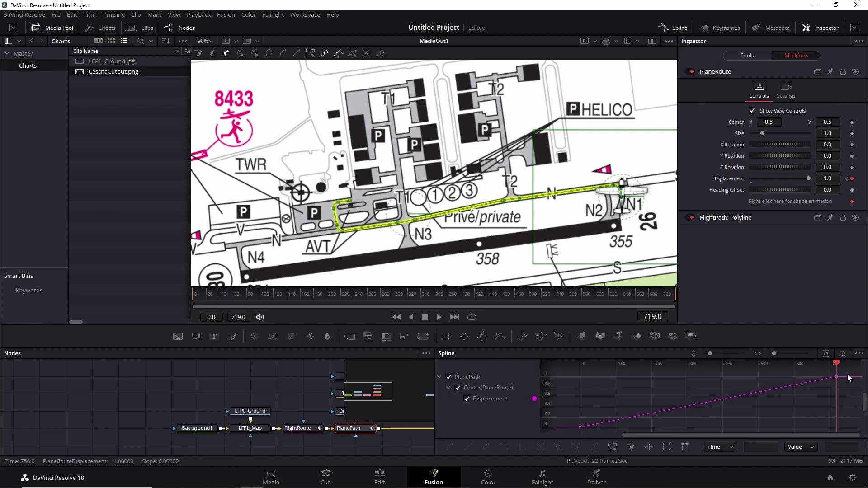
left_click_drag(849, 372, 557, 455)
key("s")
left_click(678, 28)
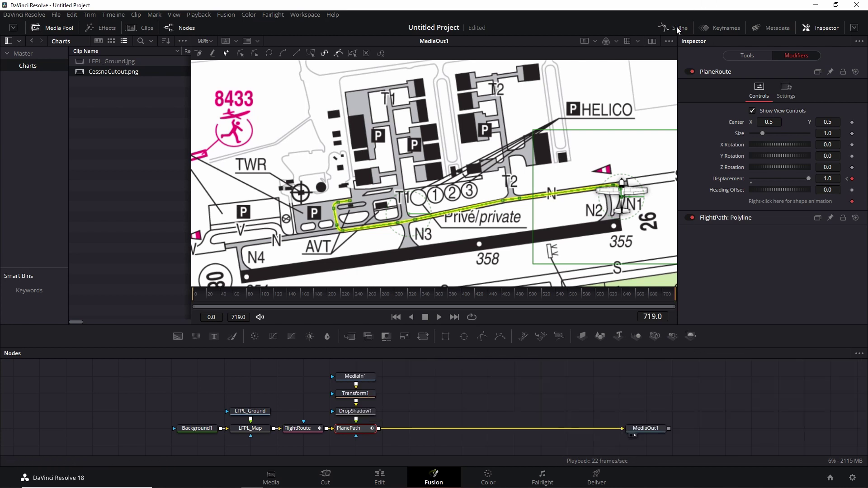
Step: Return to frame 0 and connect PlanePath's Angle to the PlaneRoute Heading
left_click_drag(366, 292, 168, 294)
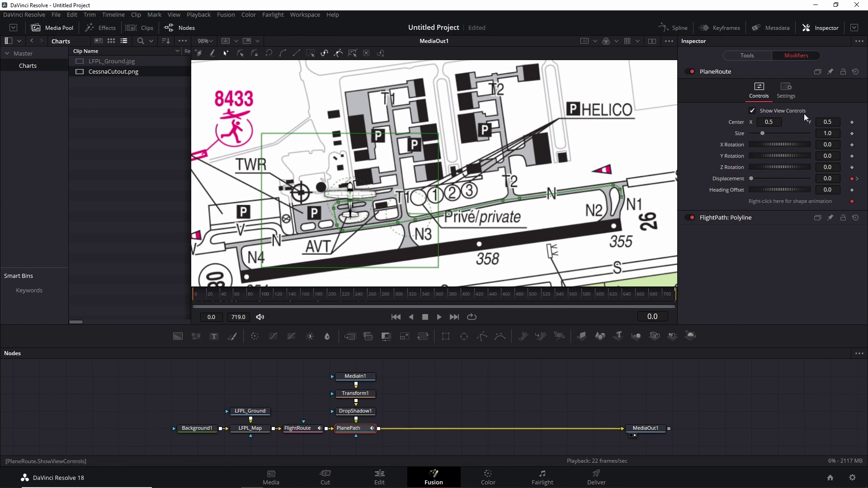
left_click(751, 55)
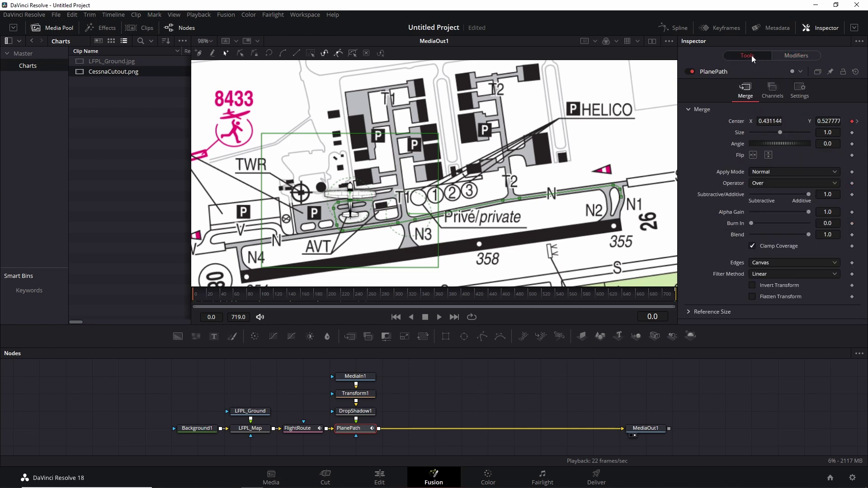
right_click(733, 144)
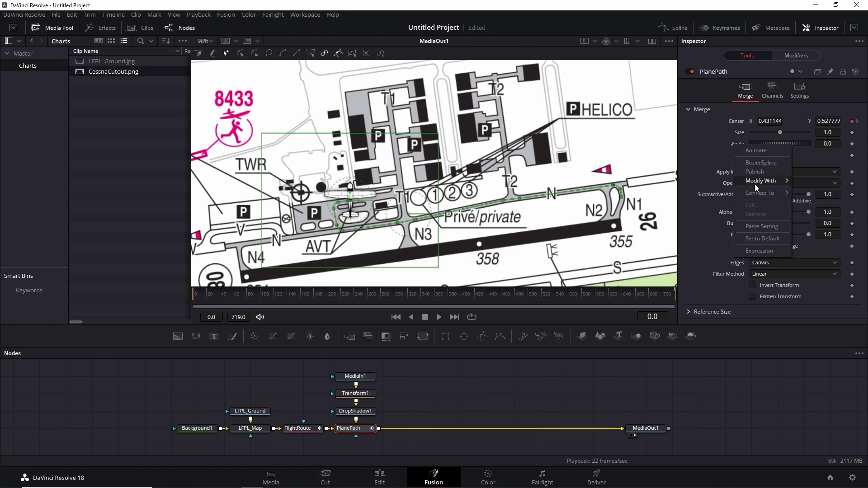
mouse_move(756, 190)
mouse_move(802, 199)
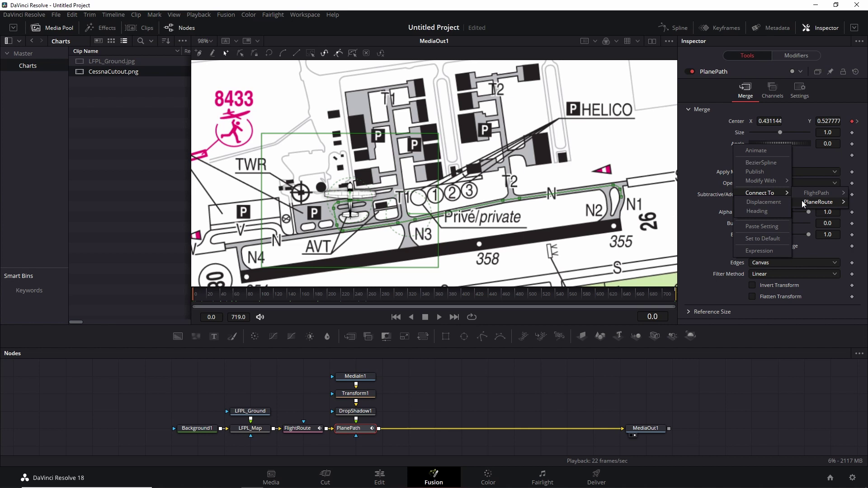
left_click(770, 213)
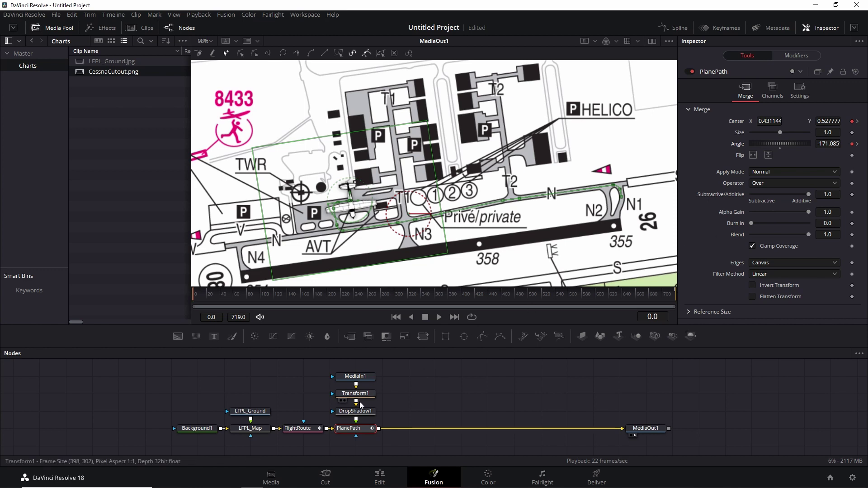
Step: Set the Transform1 node's Angle to 270 so the Cessna's nose points along the path
mouse_move(361, 396)
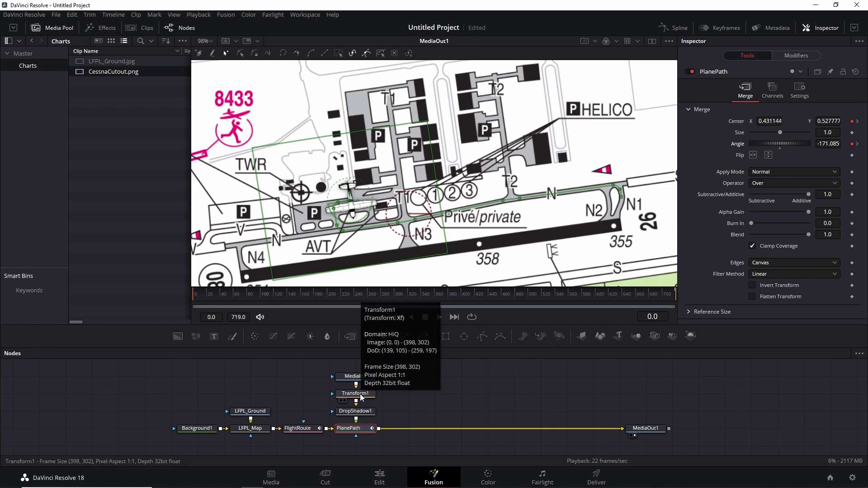
left_click(360, 396)
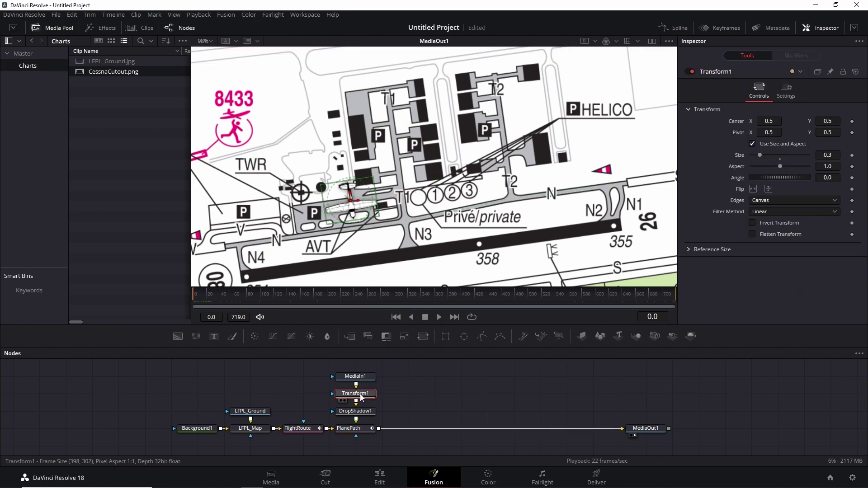
left_click(832, 177)
type("270")
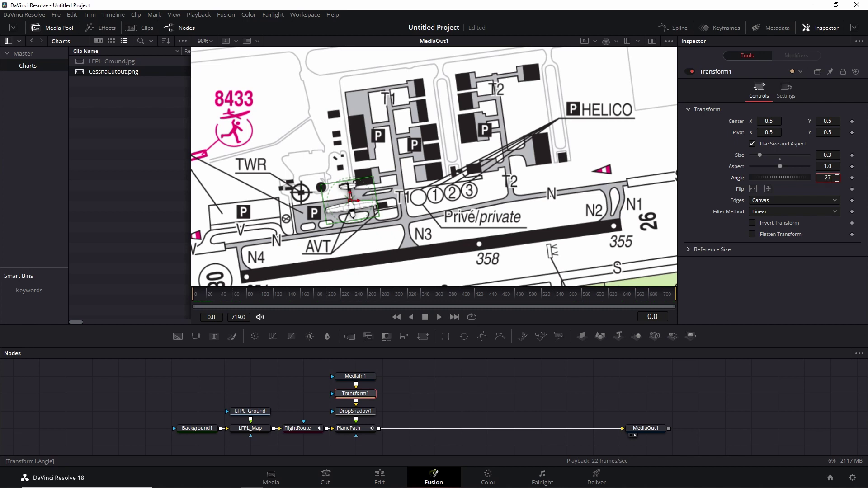
key("Tab")
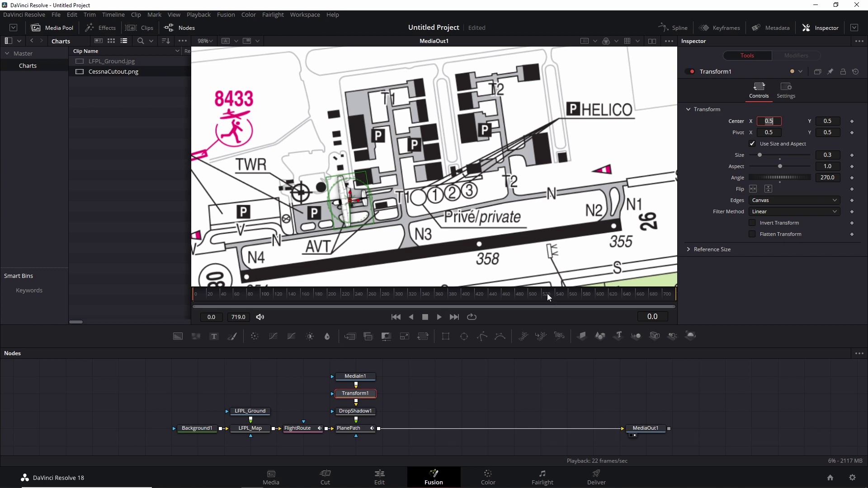
Step: Preview the plane's movement closely and keyframe PlaneRoute's Displacement to 0.197 at frame 189
scroll(357, 216, "up", 4)
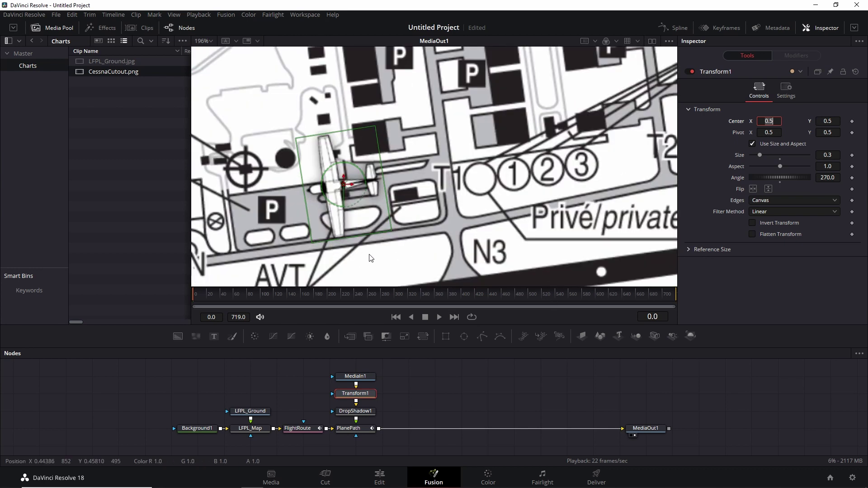
left_click(437, 318)
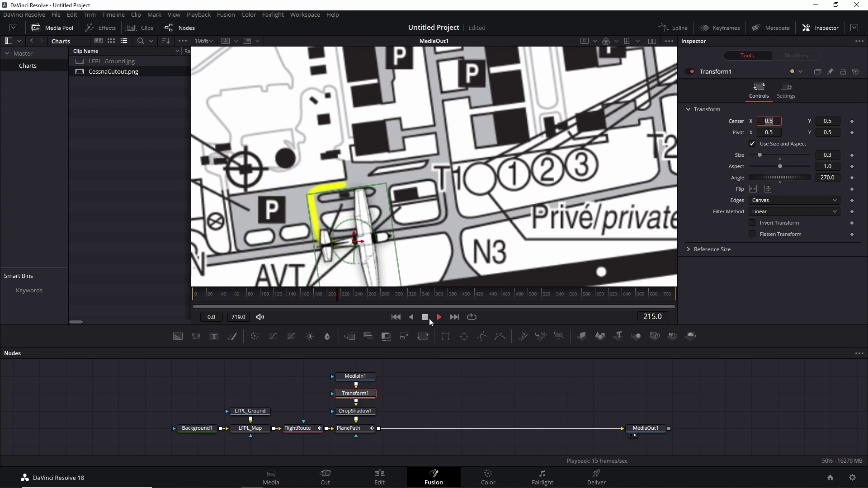
left_click(426, 318)
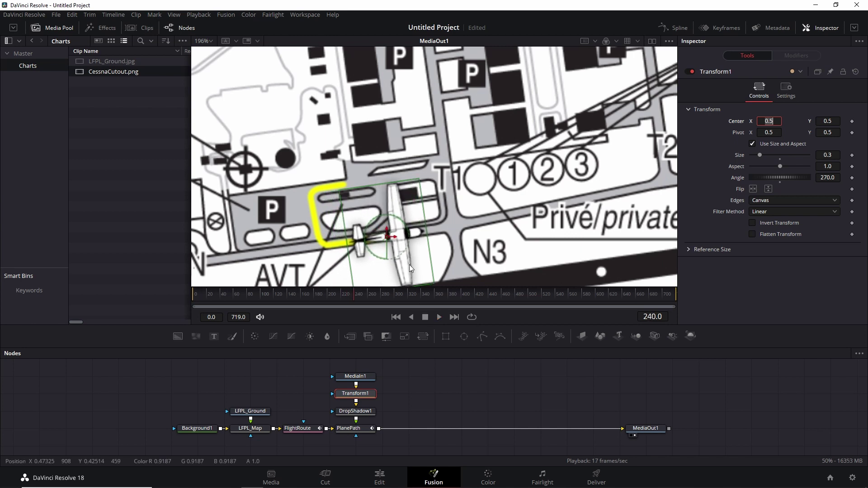
left_click_drag(347, 298, 320, 298)
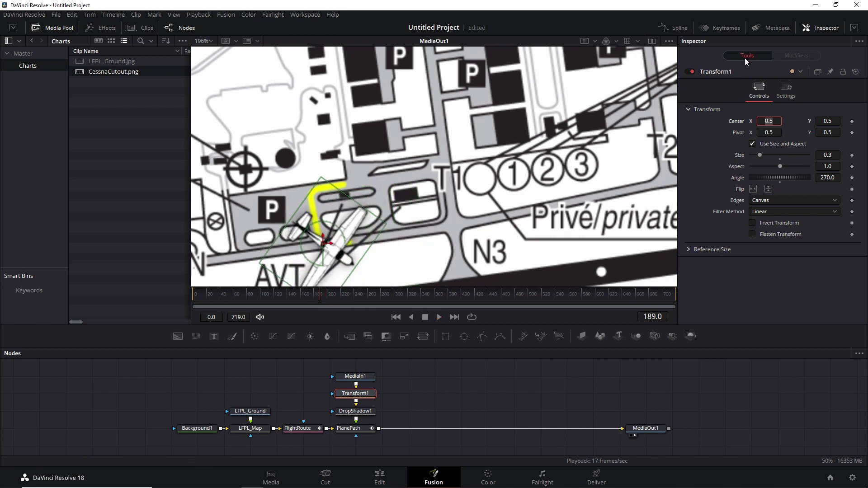
left_click(374, 428)
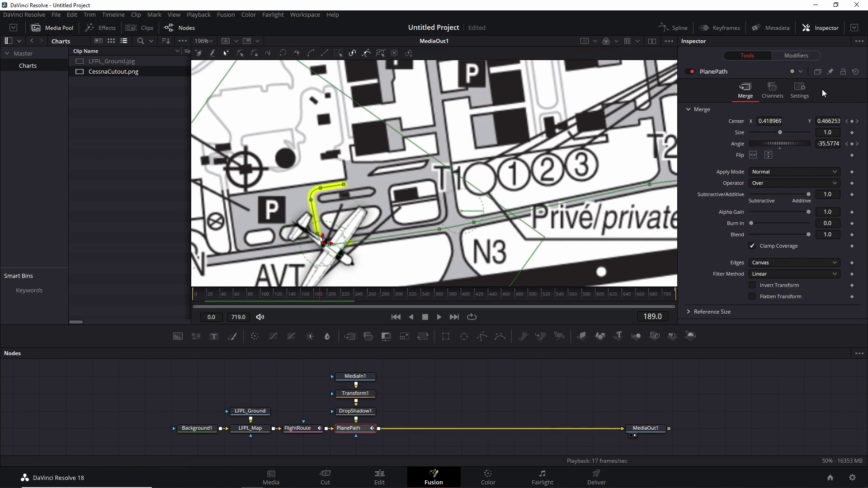
left_click(788, 54)
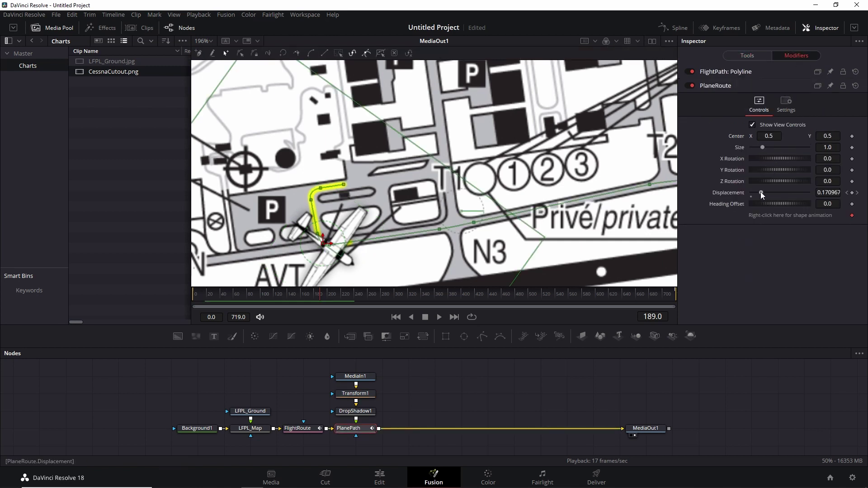
left_click_drag(761, 192, 763, 194)
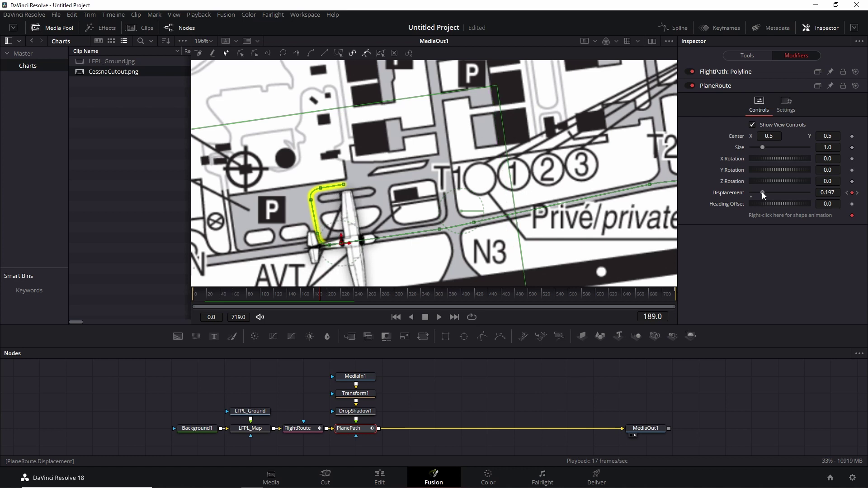
Step: Play the animation further along the route and keyframe a slightly lower PlaneRoute Displacement at frame 595
left_click(439, 317)
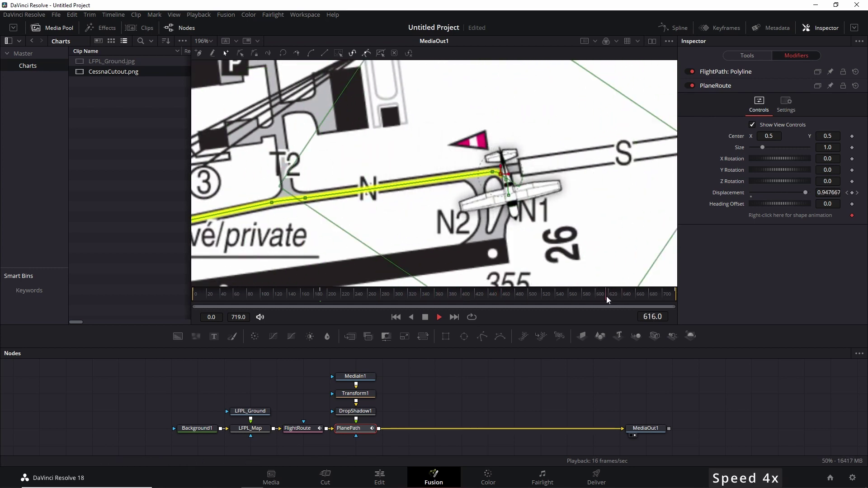
left_click(432, 316)
left_click(595, 294)
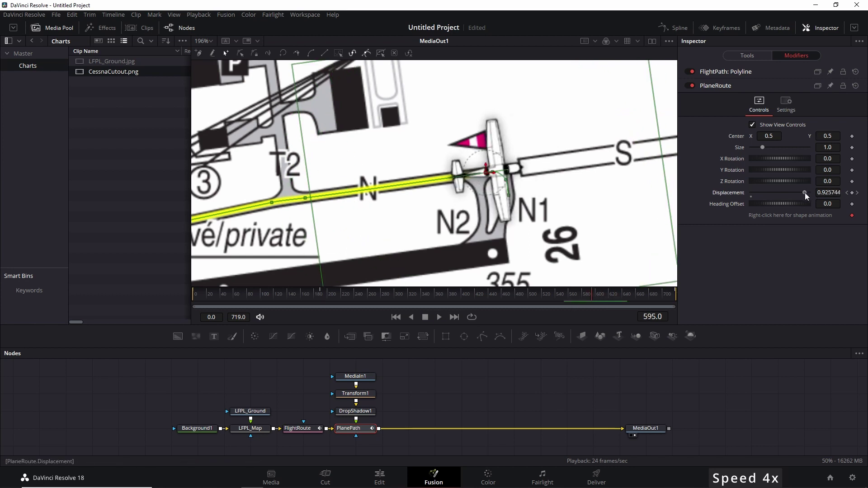
left_click_drag(805, 193, 802, 192)
Step: Play the adjusted animation through to frame 719 and check the plane's position along the whole route
left_click(438, 316)
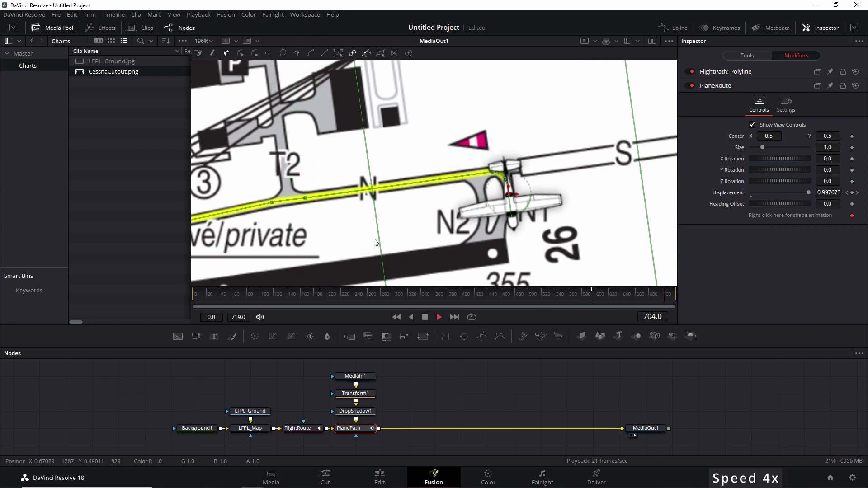
scroll(380, 210, "down", 3)
scroll(379, 211, "down", 3)
scroll(475, 195, "up", 2)
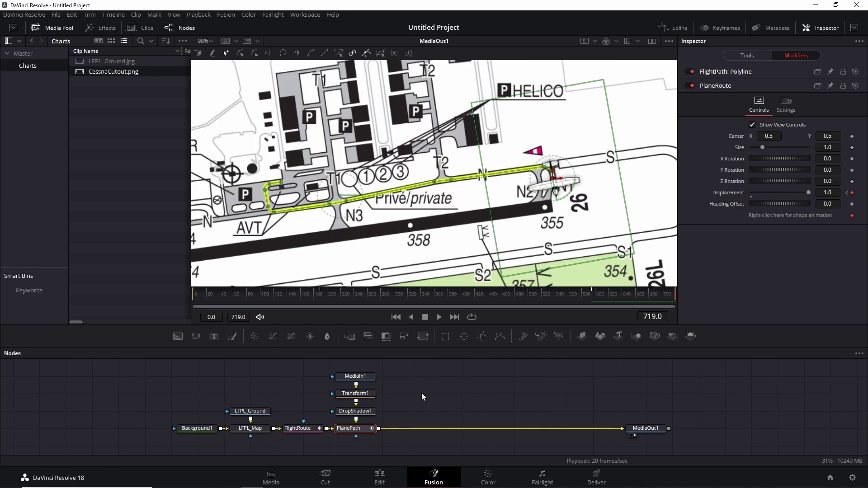
Step: Play the Fusion Composition clip from the start of the timeline on the Edit page
left_click(380, 475)
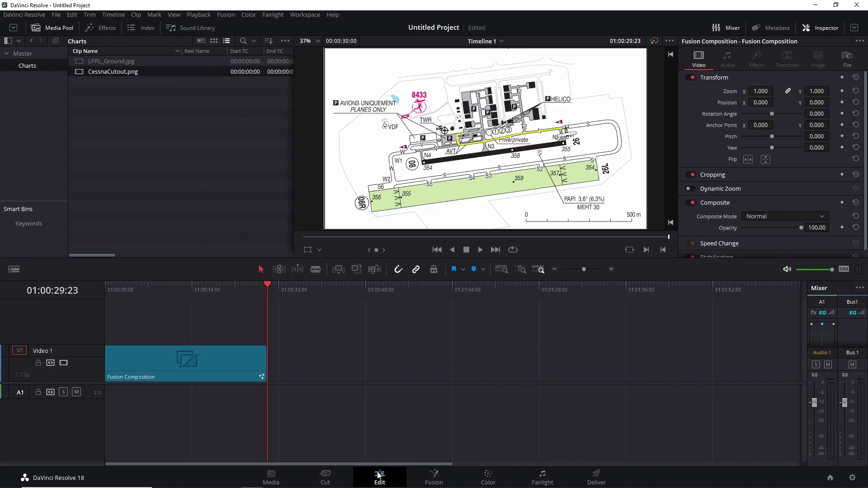
key("Home")
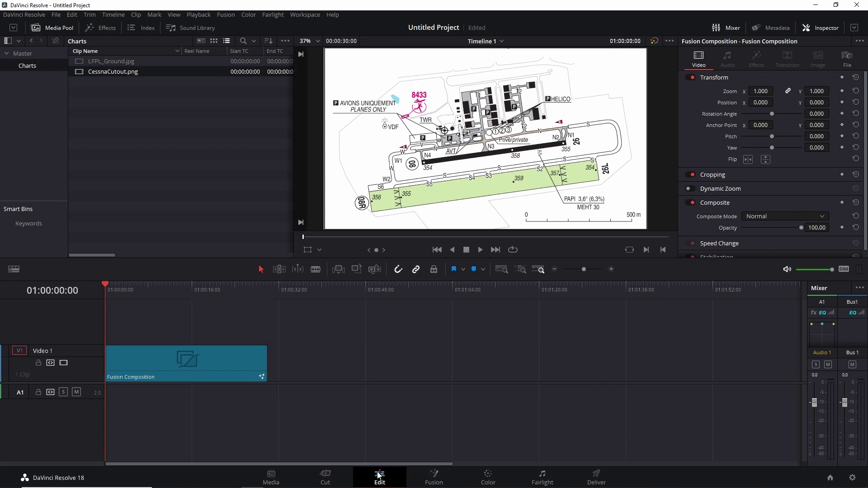
key("space")
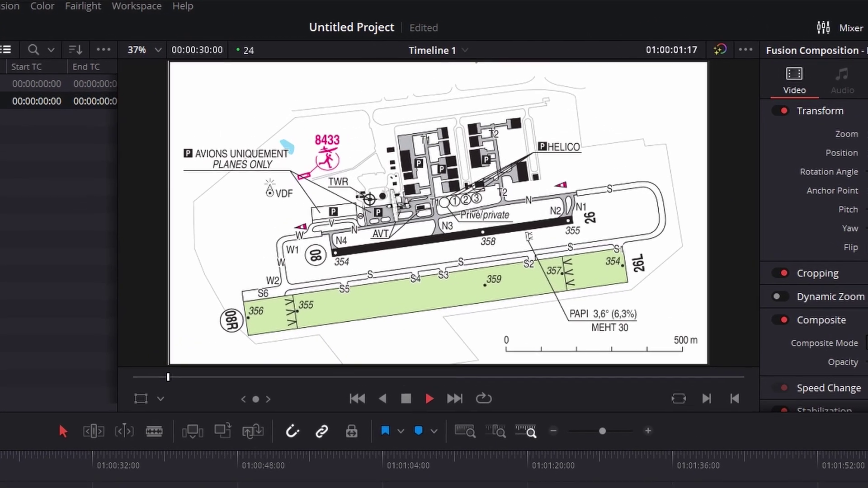